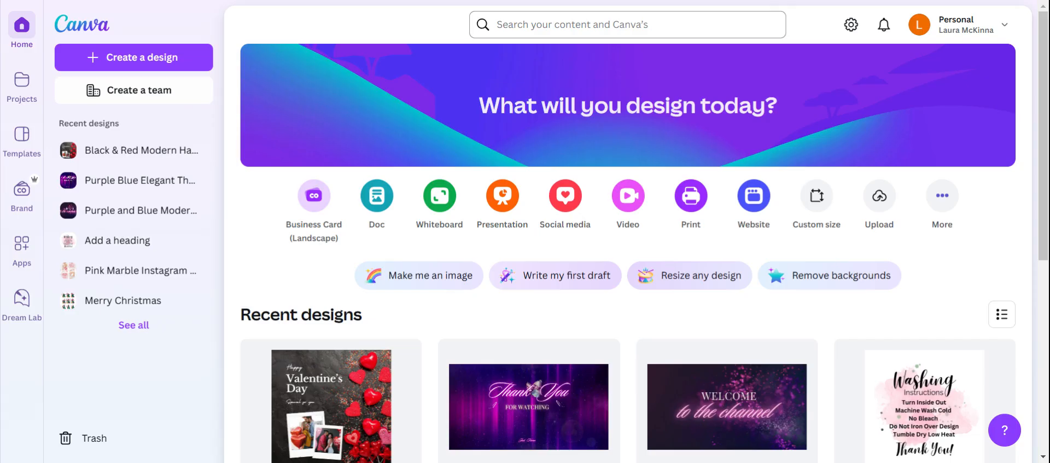
Step: Search for "happy valentines day" and start customizing the Black & Red Modern Happy Valentines day Instagram Post template
click(471, 25)
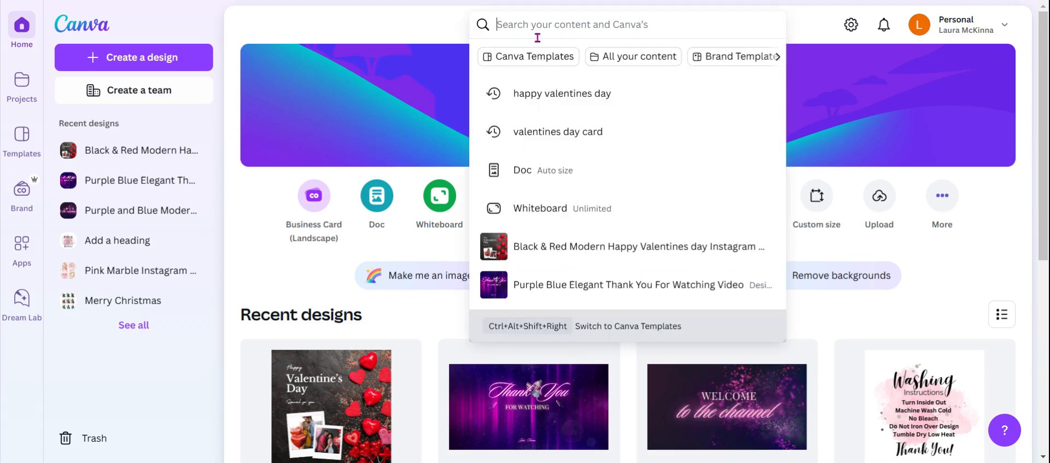
click(551, 99)
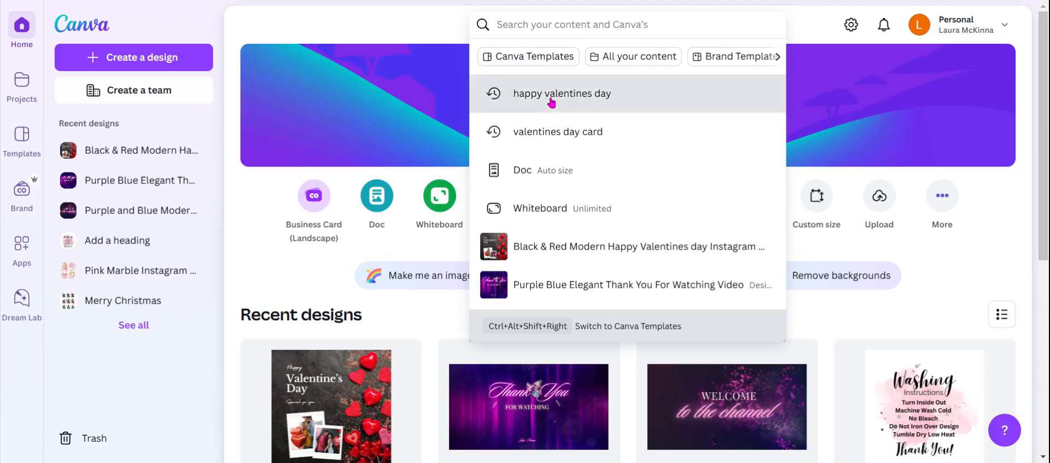
drag(1045, 97, 1047, 357)
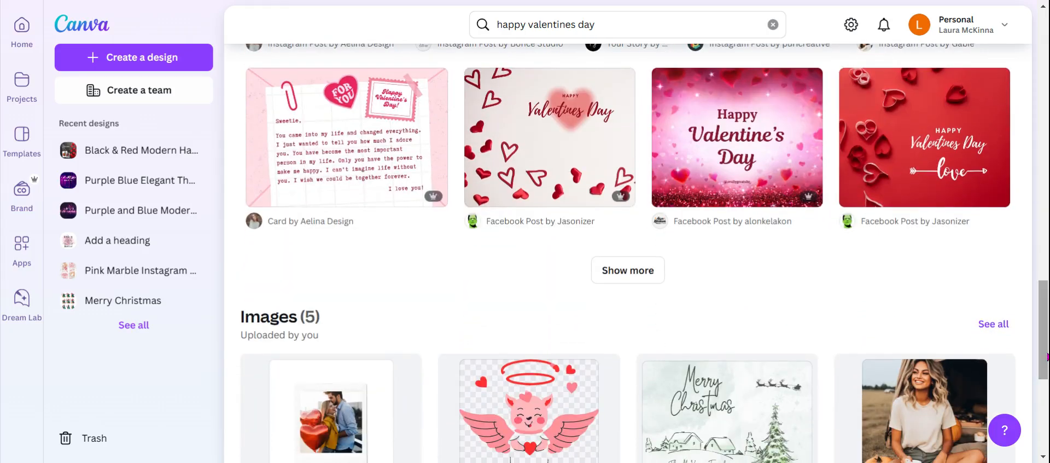
click(627, 270)
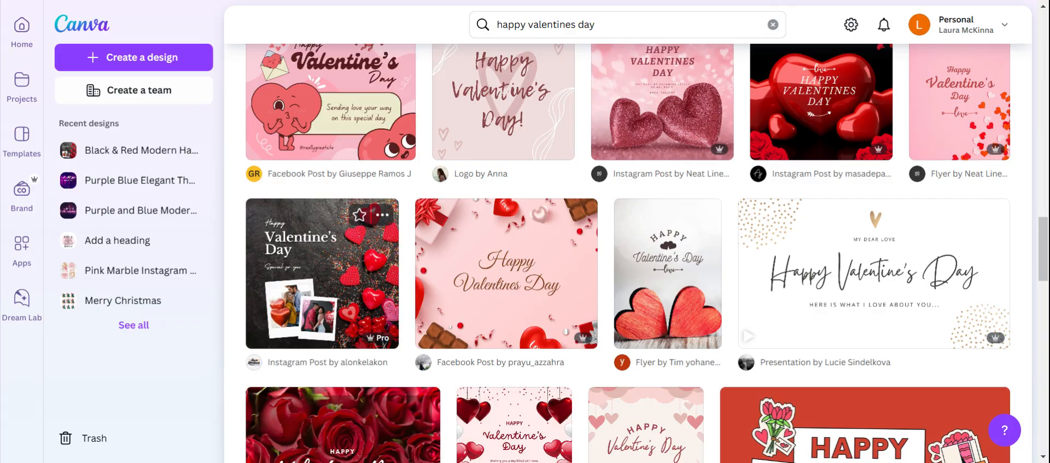
click(332, 272)
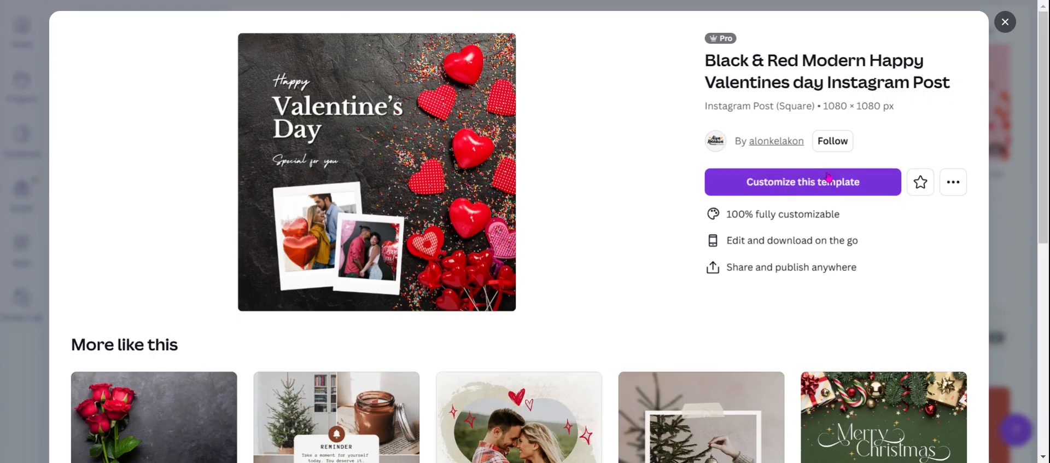
click(814, 185)
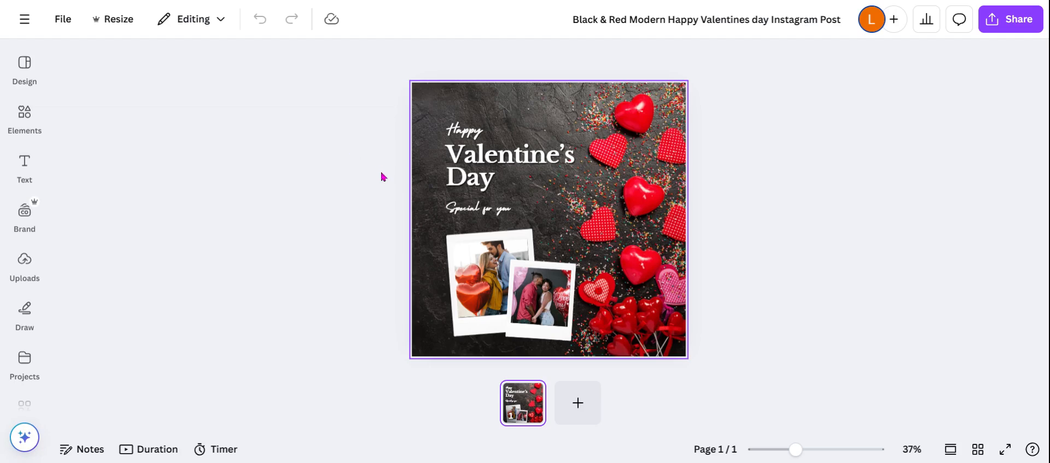
Step: Set the word "Happy" in Playfair Display and widen its text box so it fits on one line
double_click(469, 137)
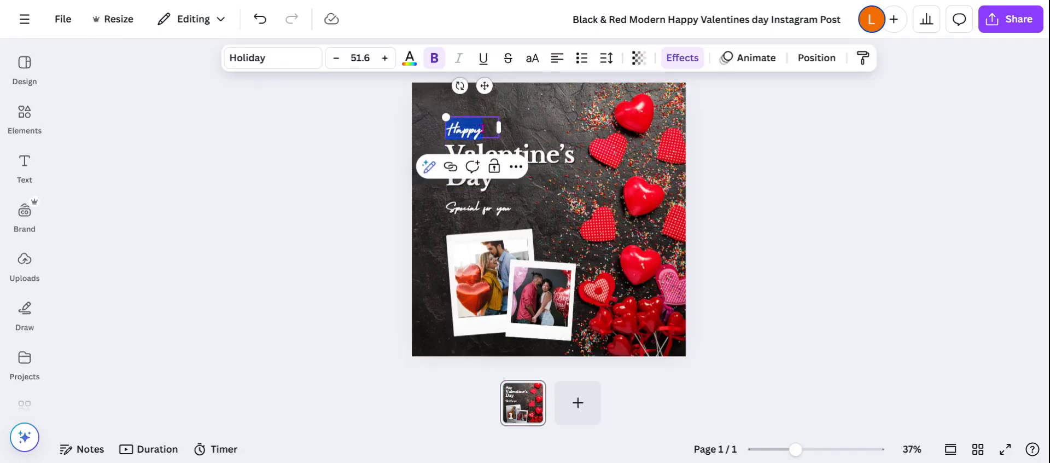
click(273, 59)
scroll(131, 247, down, 5)
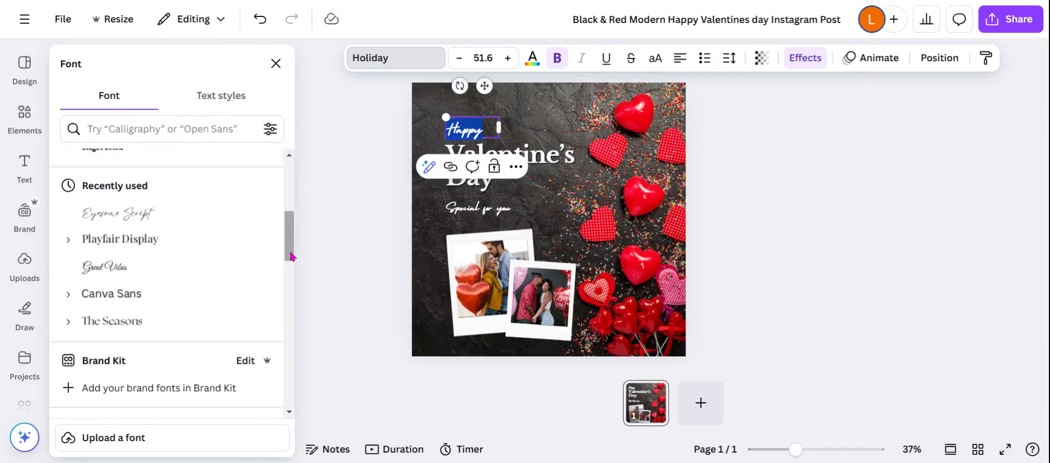
click(131, 245)
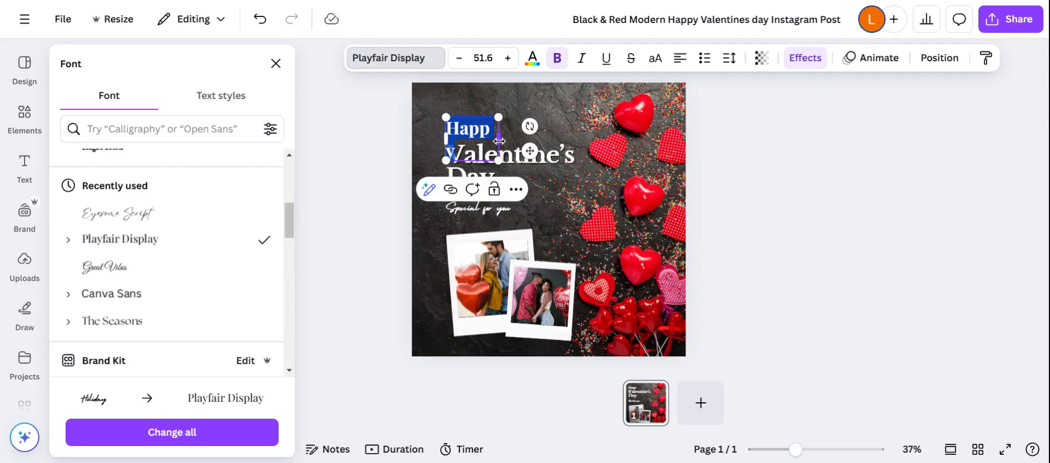
mouse_move(499, 140)
mouse_down()
mouse_move(517, 142)
mouse_move(508, 145)
mouse_up()
click(538, 130)
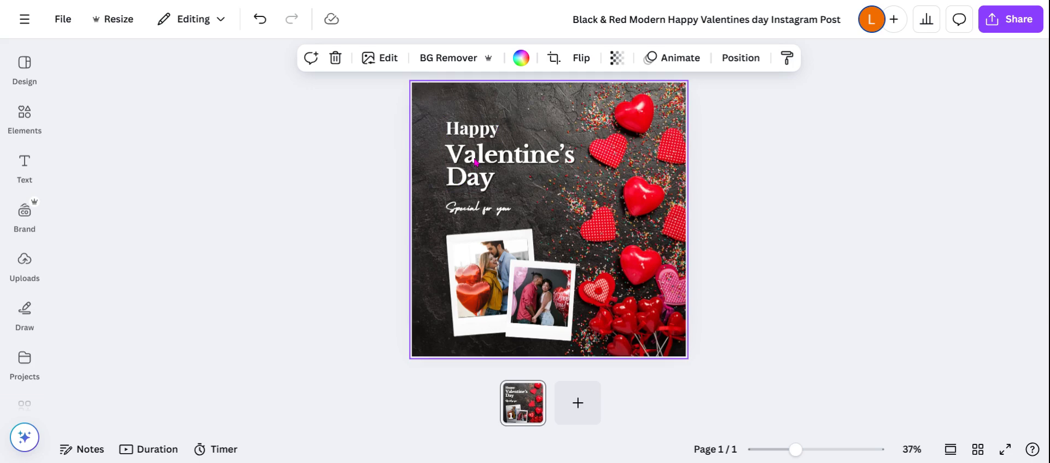
Step: Change the font of the "Valentine's Day" text to Eyesome Script after trying Great Vibes
click(508, 171)
drag(508, 171, 337, 108)
click(286, 58)
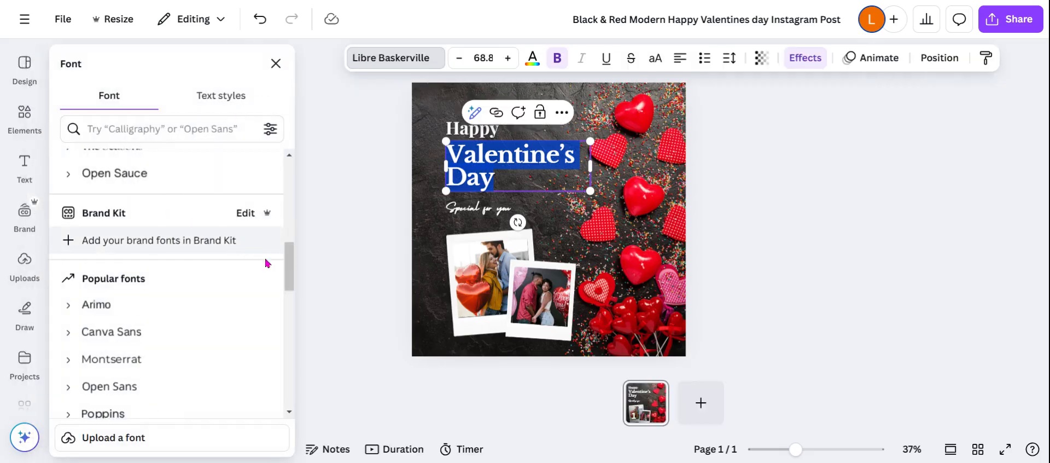
drag(293, 262, 284, 236)
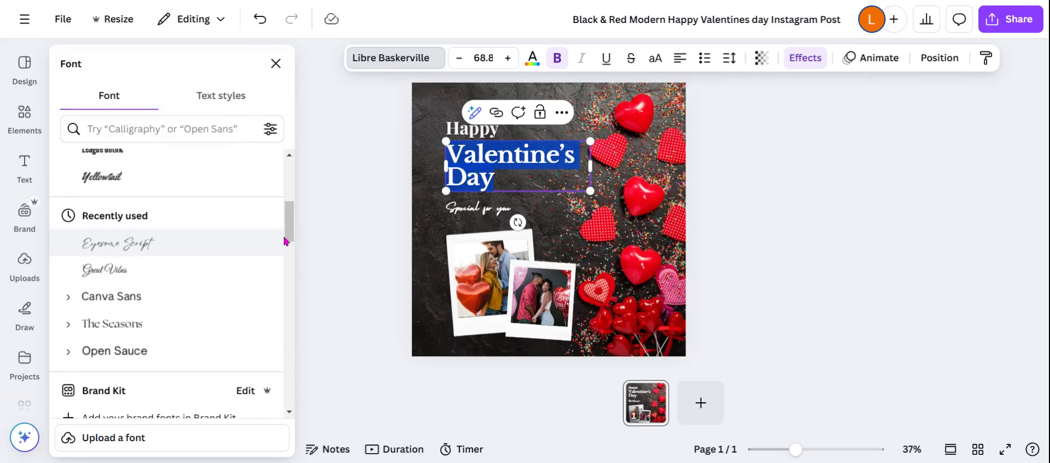
click(115, 271)
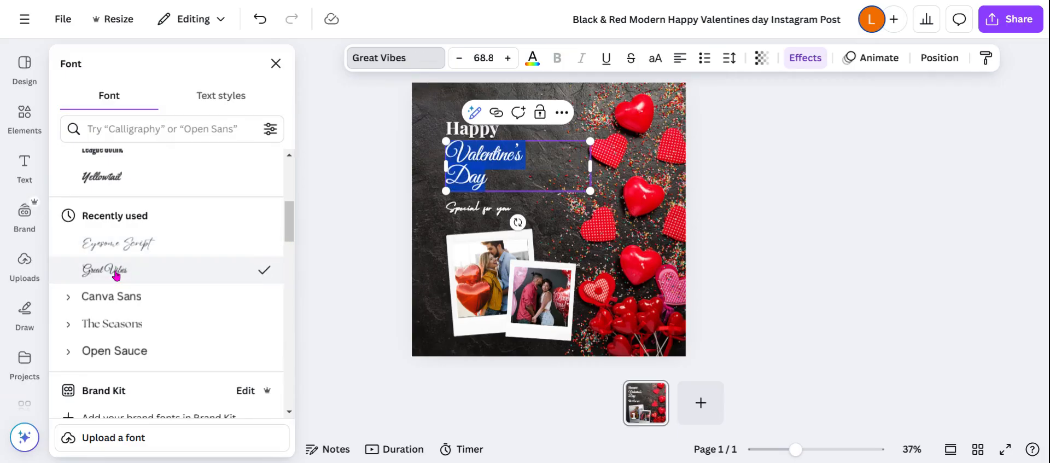
click(116, 250)
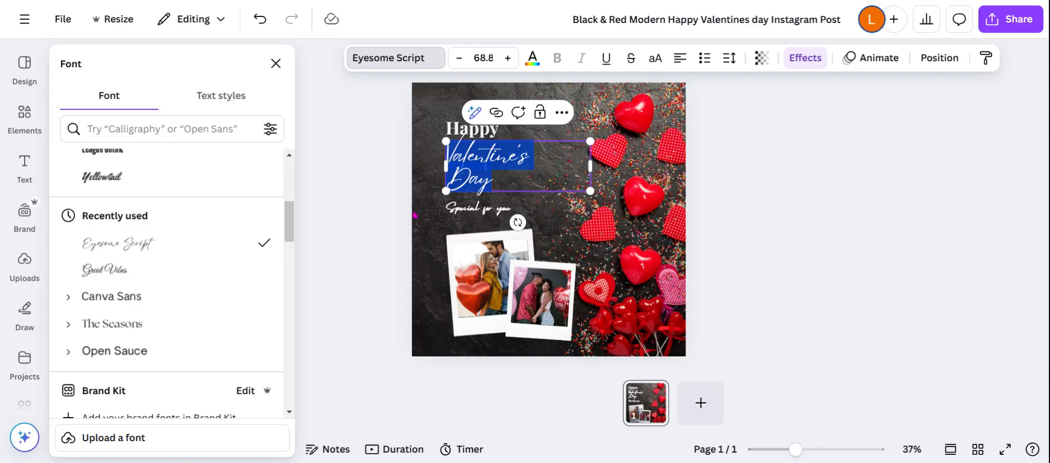
Step: Remove the line break before "Day" to put "Valentine's Day" on a single line
double_click(452, 178)
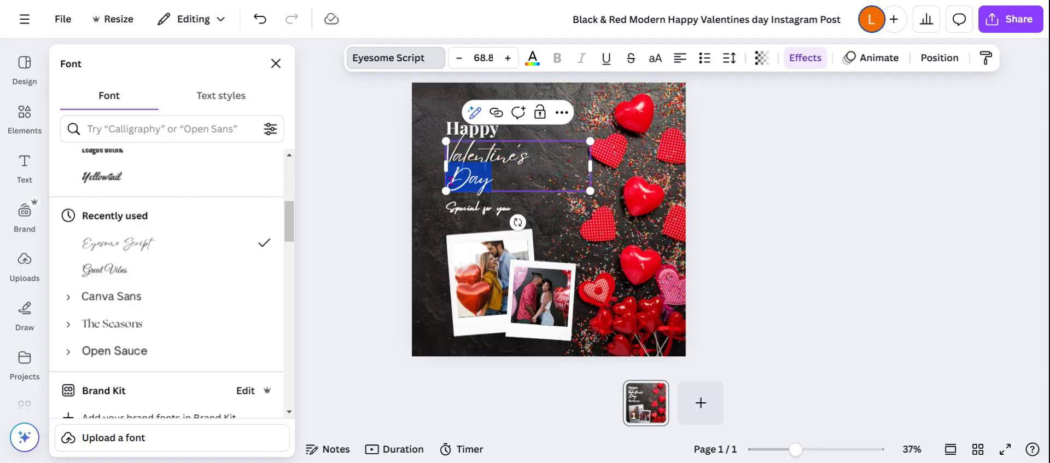
click(450, 178)
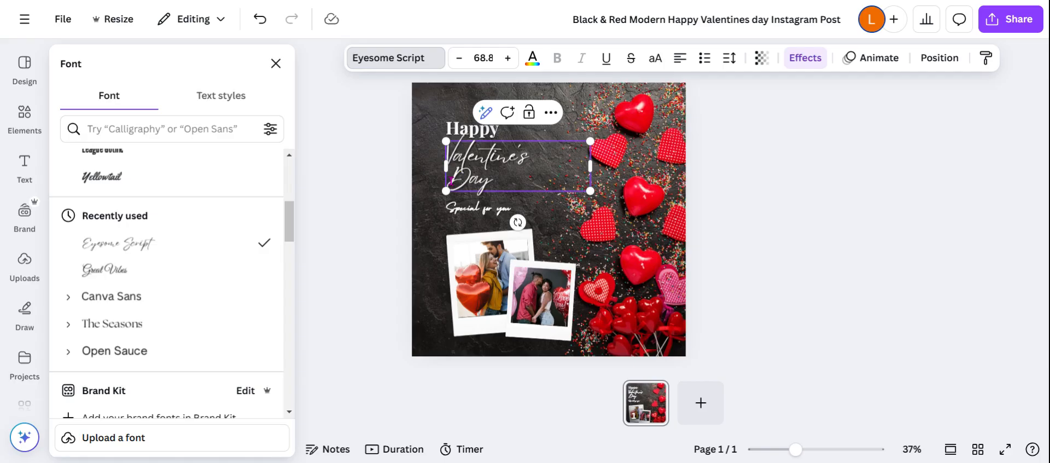
key(BackSpace)
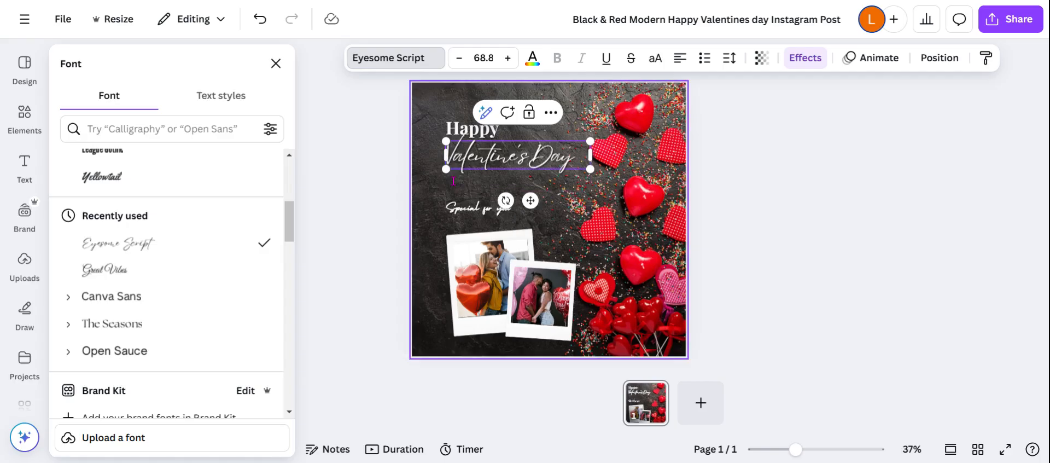
key(Escape)
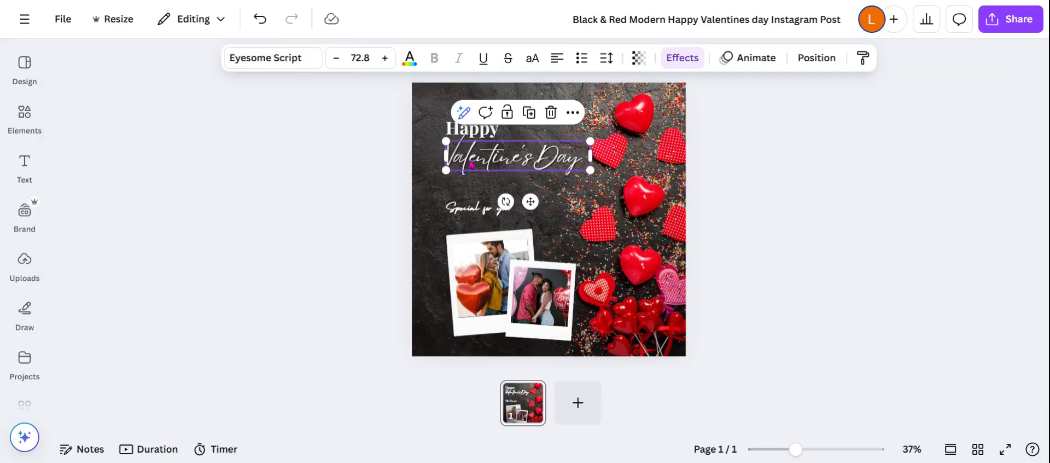
Step: Increase the font size of the "Valentine's Day" text to 92.8
click(385, 58)
click(385, 58)
click(385, 58)
click(385, 58)
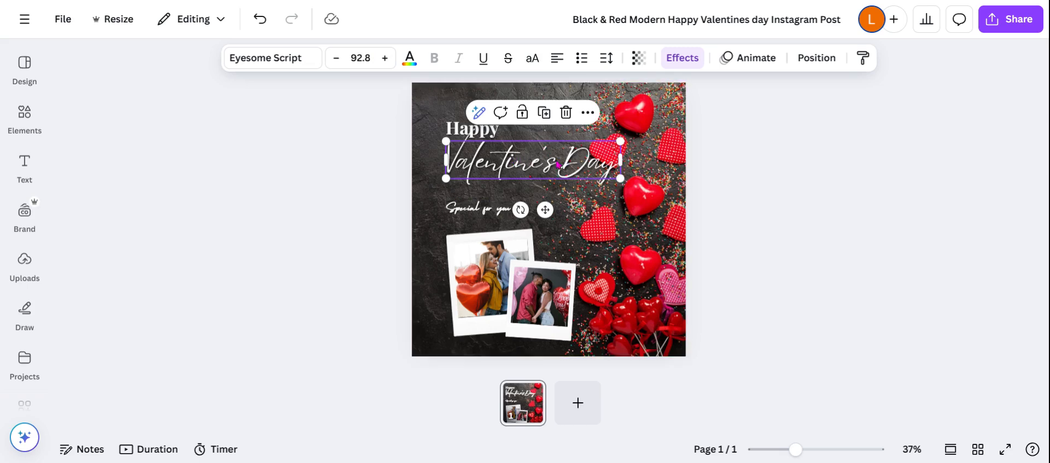
Step: Move "Valentine's Day" down and left to just above "Special for you", and place "Happy" directly above it
drag(547, 165, 526, 177)
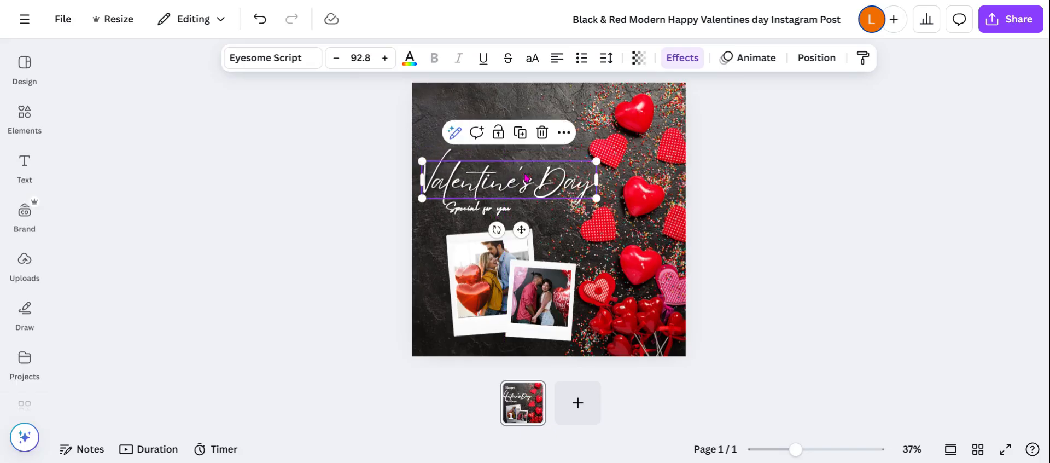
click(554, 100)
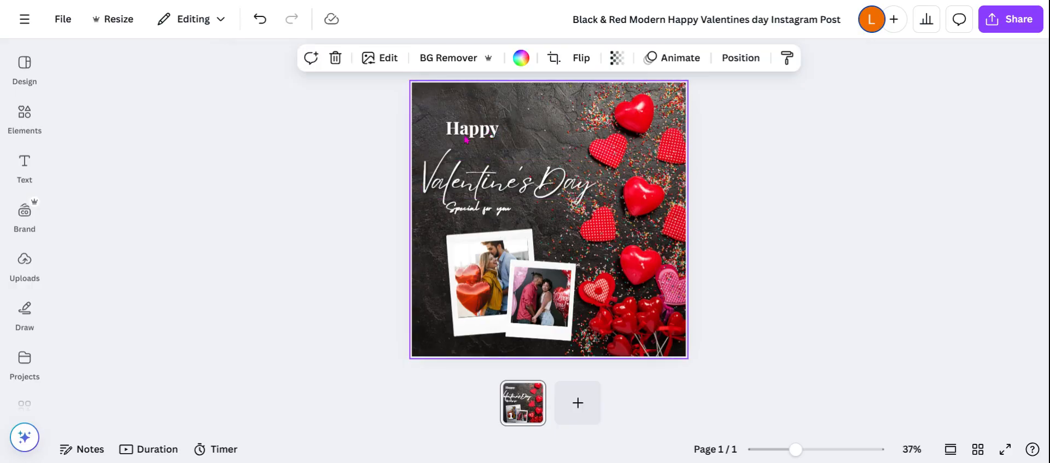
drag(489, 131, 499, 149)
Step: Delete the "Special for you" text and the smaller overlapping polaroid photo together with its frame
click(560, 300)
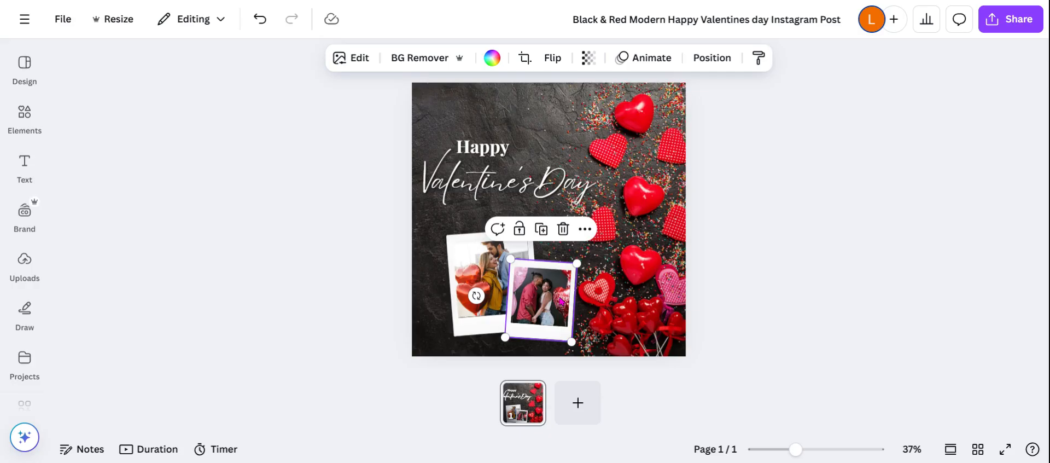
click(562, 229)
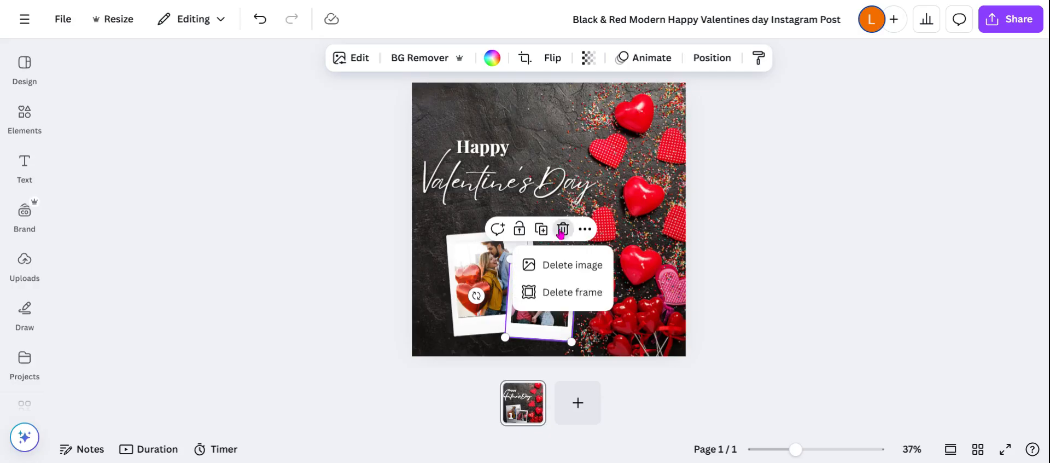
click(564, 266)
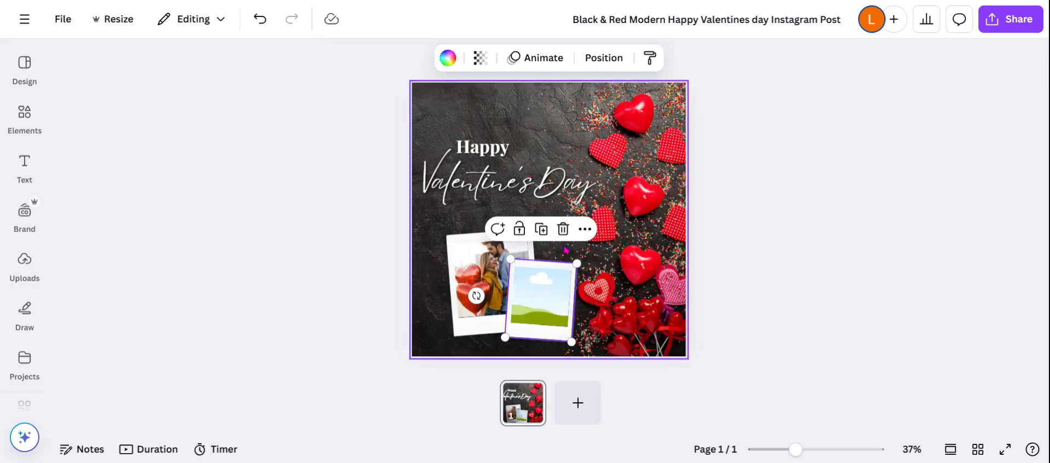
click(563, 228)
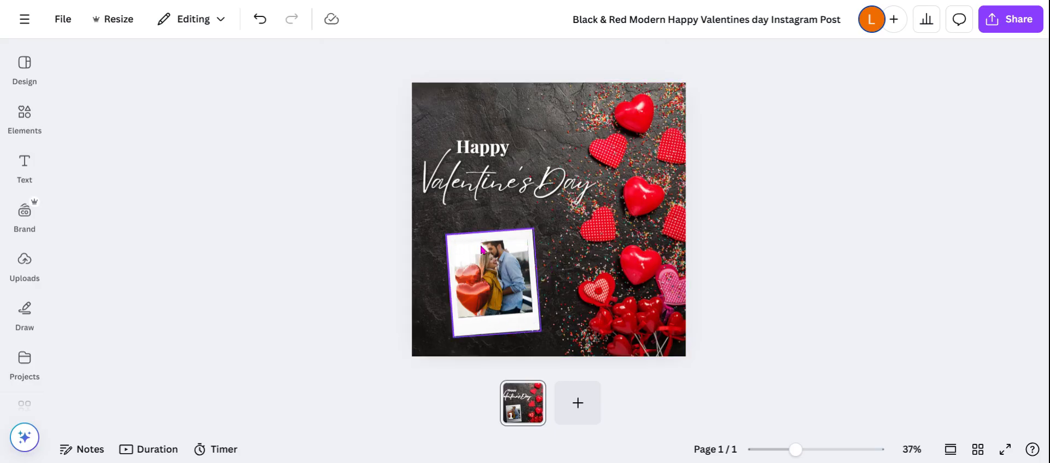
Step: Try replacing the picture in the remaining polaroid frame with the uploaded polaroid image of the couple, and undo the replacement
click(25, 261)
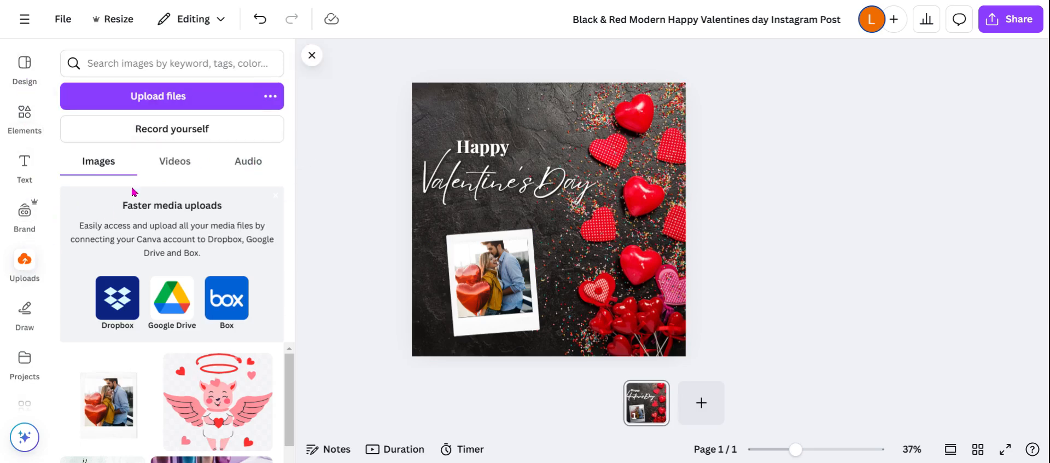
click(158, 101)
mouse_move(114, 369)
click(109, 399)
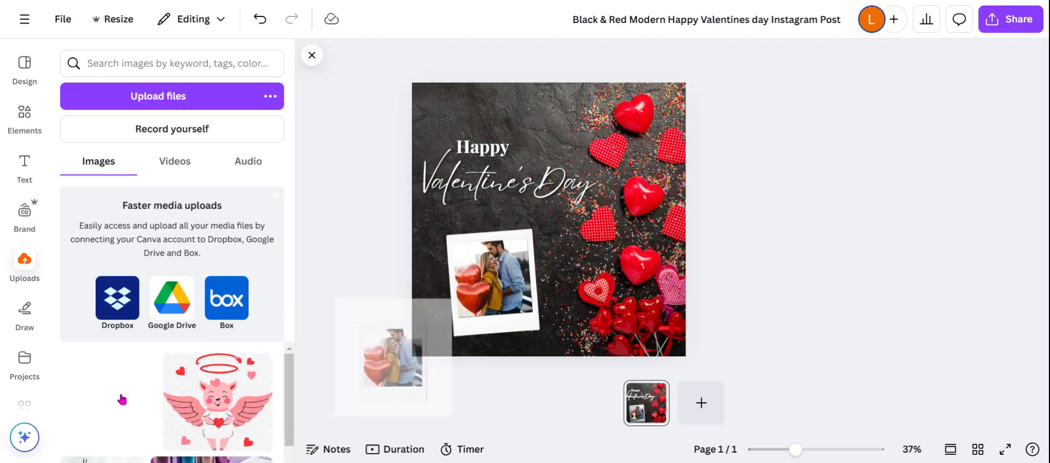
drag(122, 399, 529, 310)
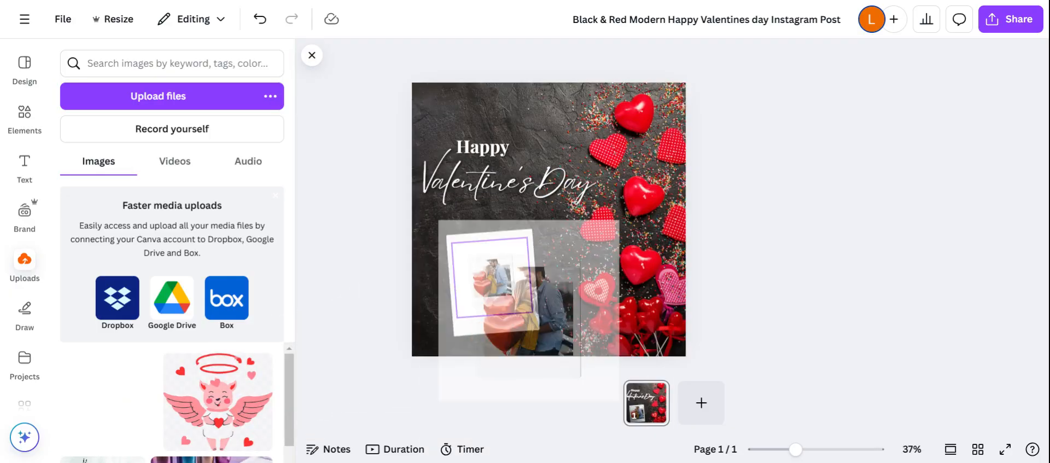
drag(529, 311, 529, 310)
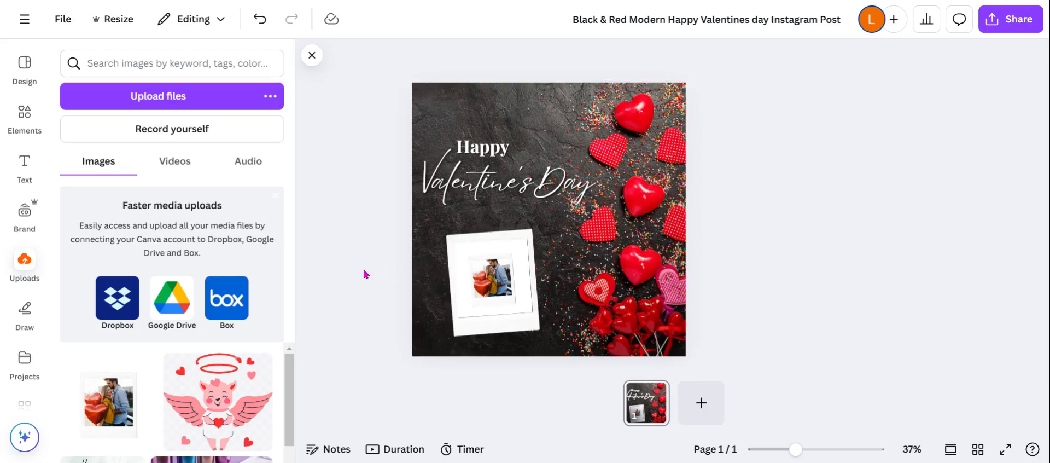
click(258, 19)
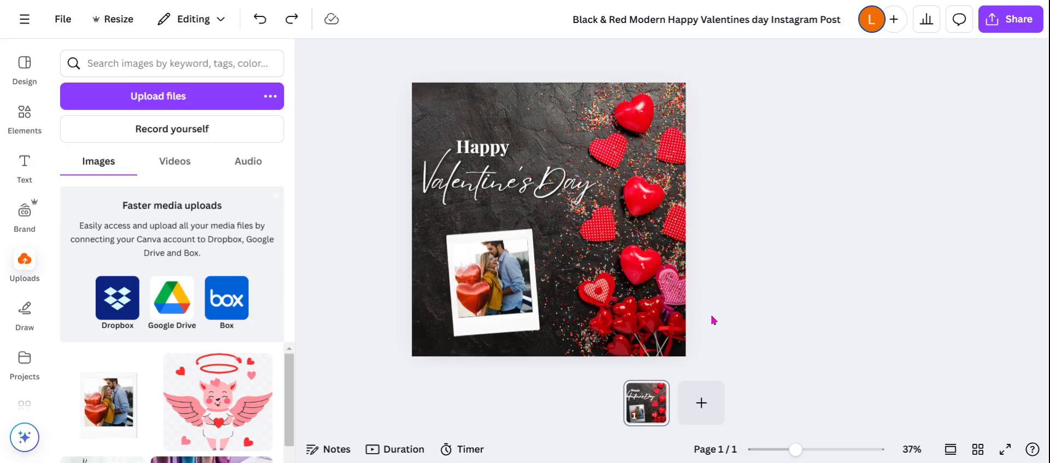
Step: Add a second page and set its background to the dark gray from the first page's photo colors
click(696, 404)
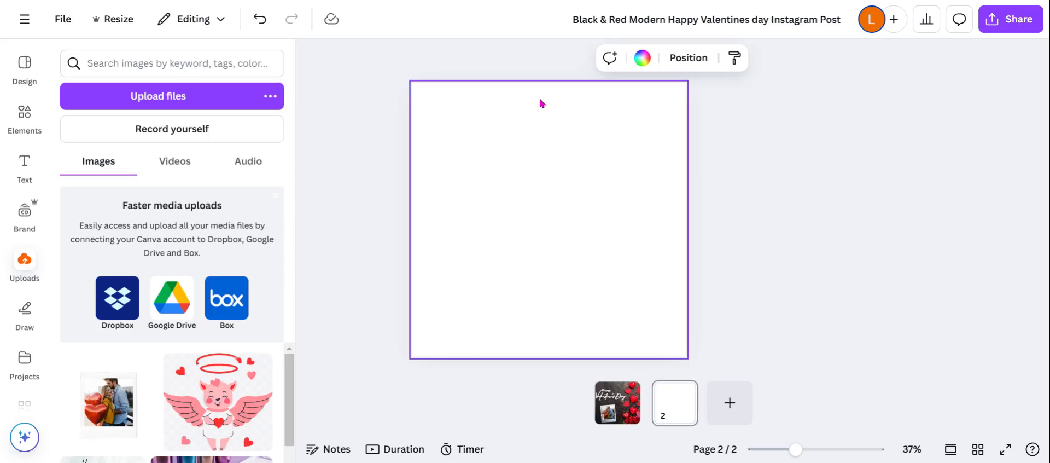
click(642, 58)
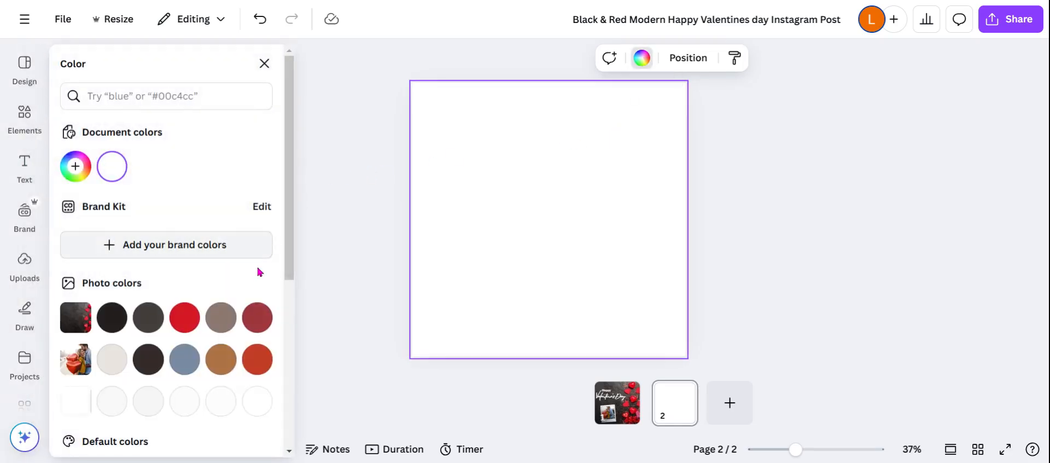
drag(289, 240, 289, 269)
click(148, 261)
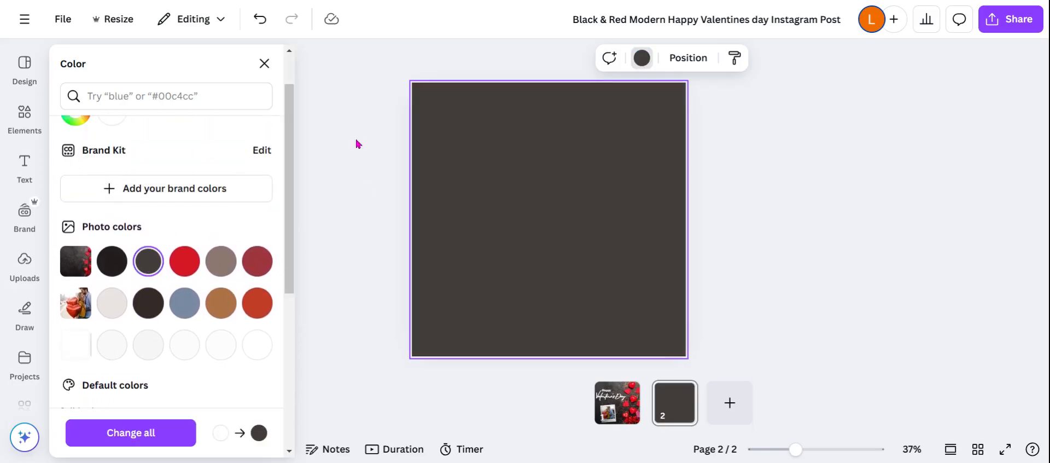
click(328, 91)
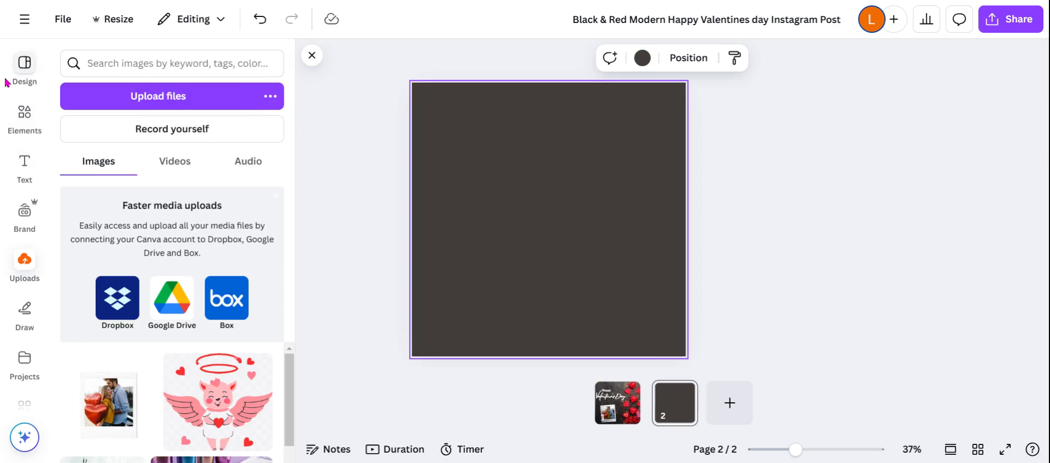
Step: Search the elements for "Valentine background" and add the photo of red roses and a white gift box on dark slate to page 2
click(23, 122)
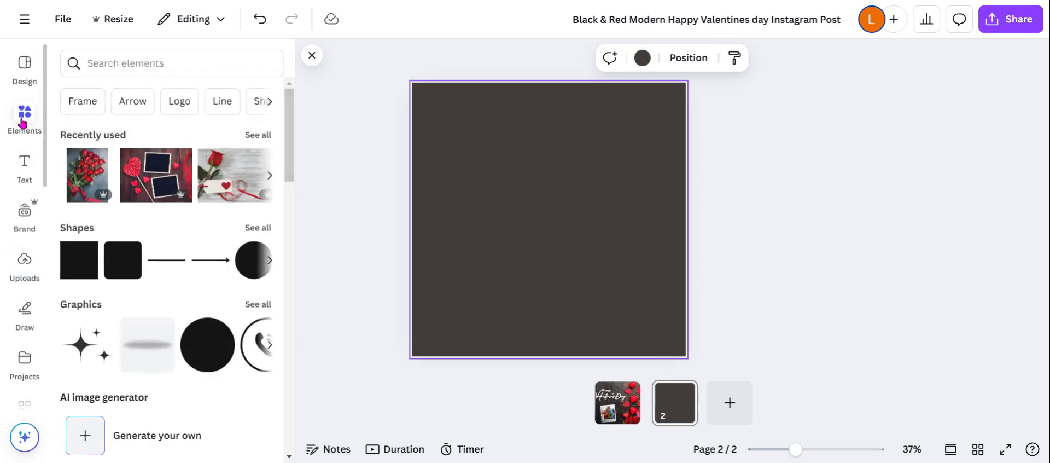
click(126, 66)
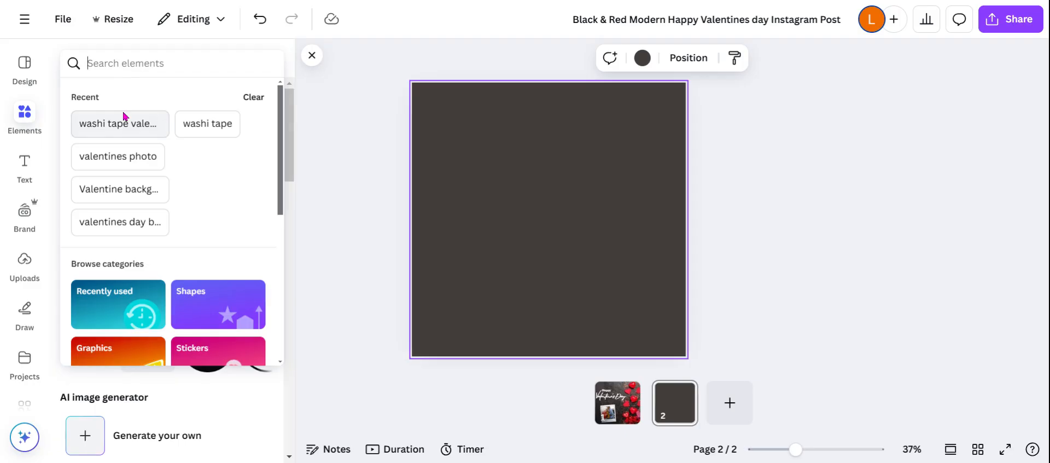
click(114, 189)
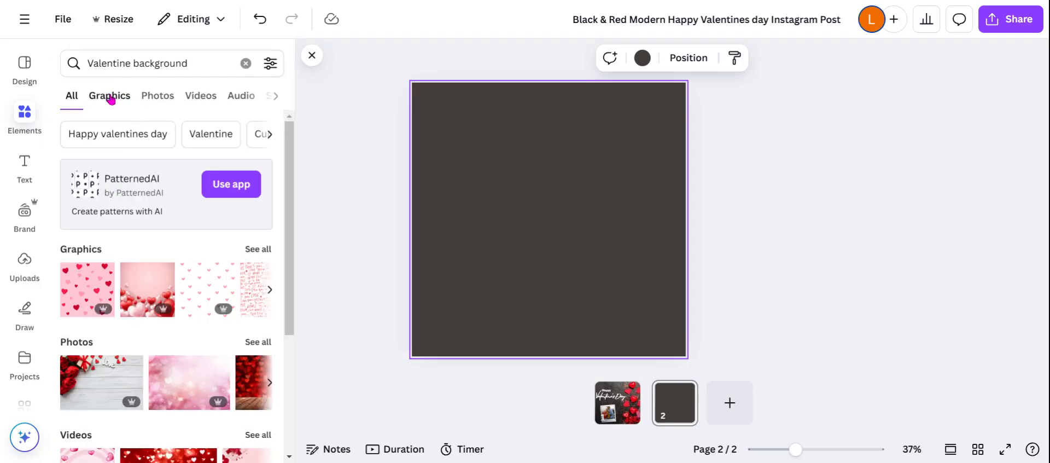
click(162, 98)
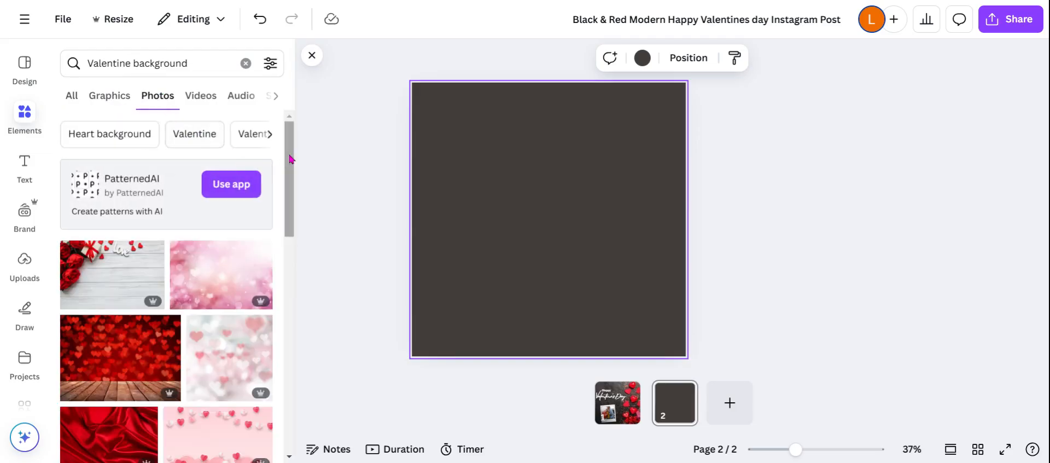
click(115, 99)
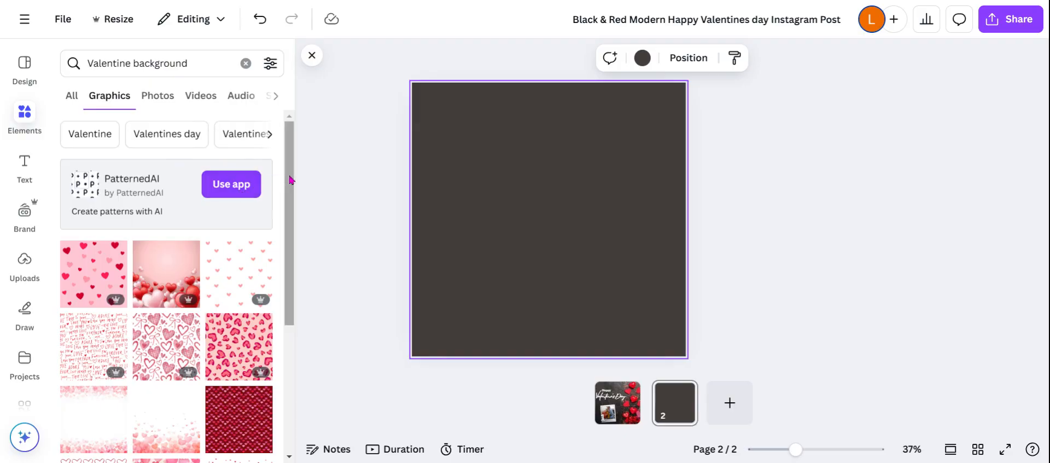
mouse_move(292, 179)
mouse_down()
mouse_move(285, 435)
mouse_move(283, 175)
mouse_up()
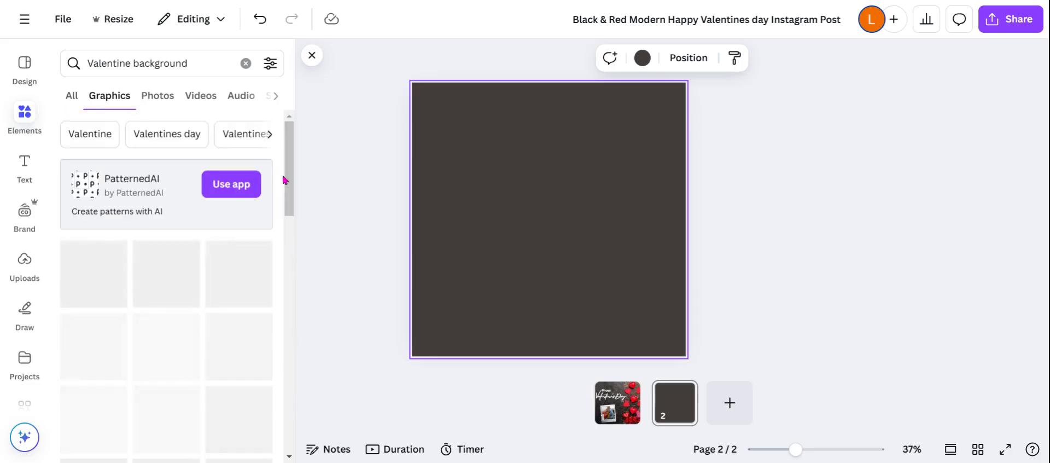
click(163, 97)
drag(291, 151, 287, 423)
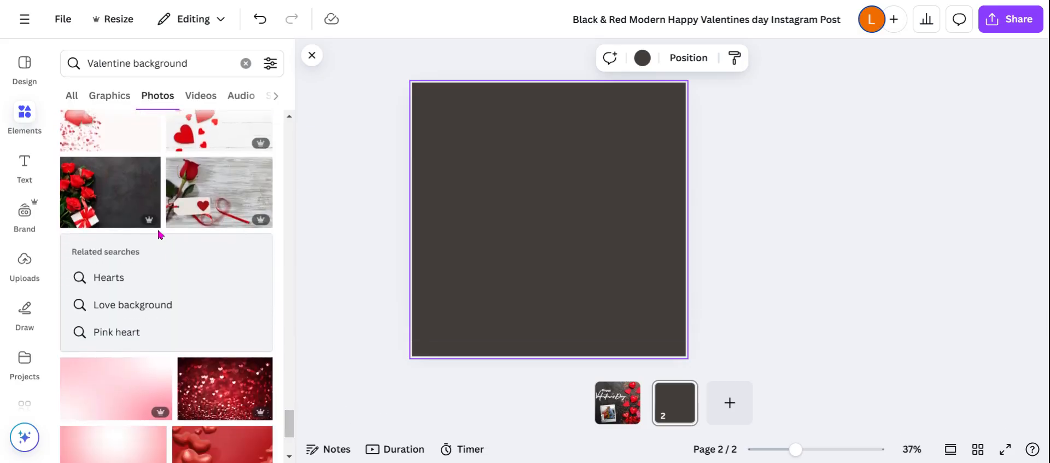
click(104, 184)
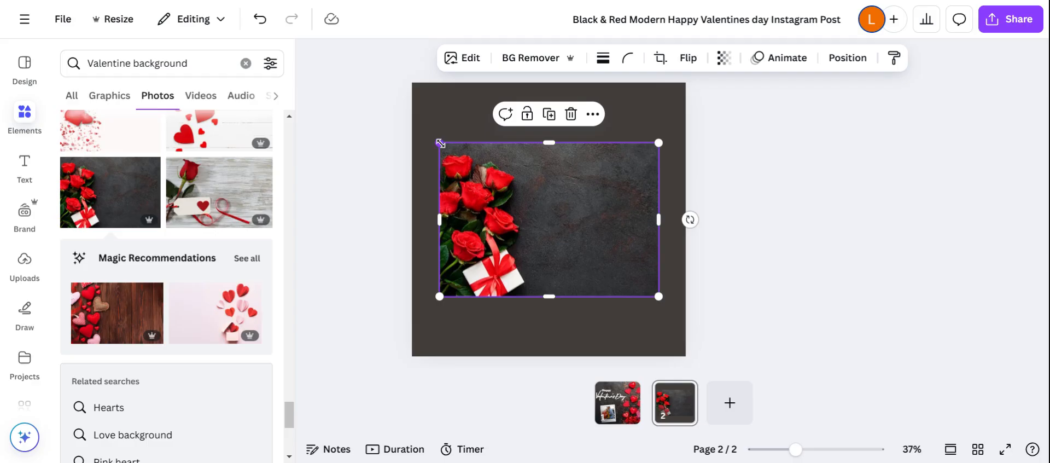
Step: Enlarge the rose photo past the page's right edge, align it to the left and bottom edges, and remove its background
drag(440, 143, 412, 123)
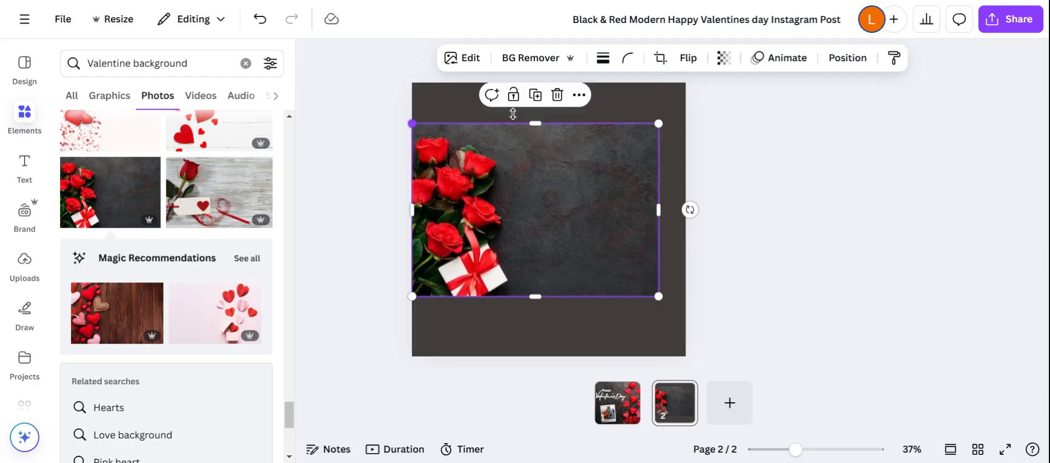
drag(536, 121, 535, 82)
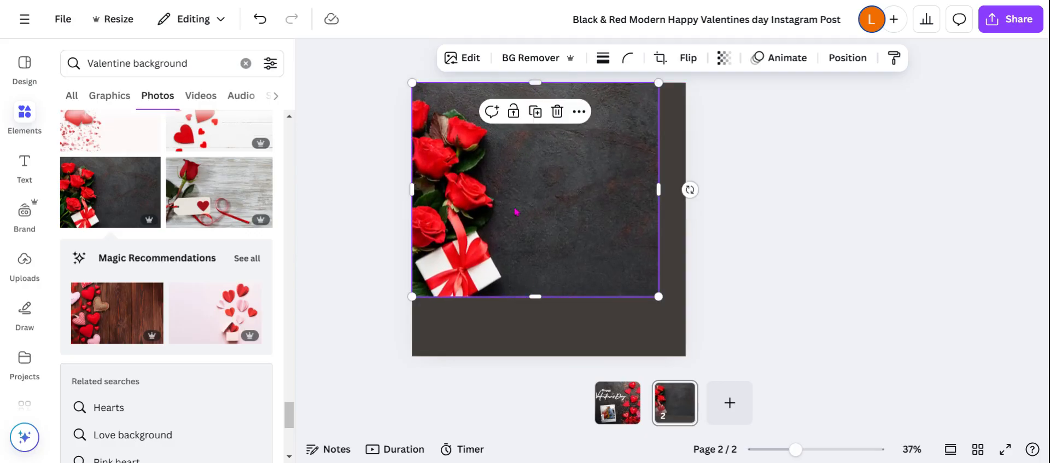
drag(515, 176, 533, 175)
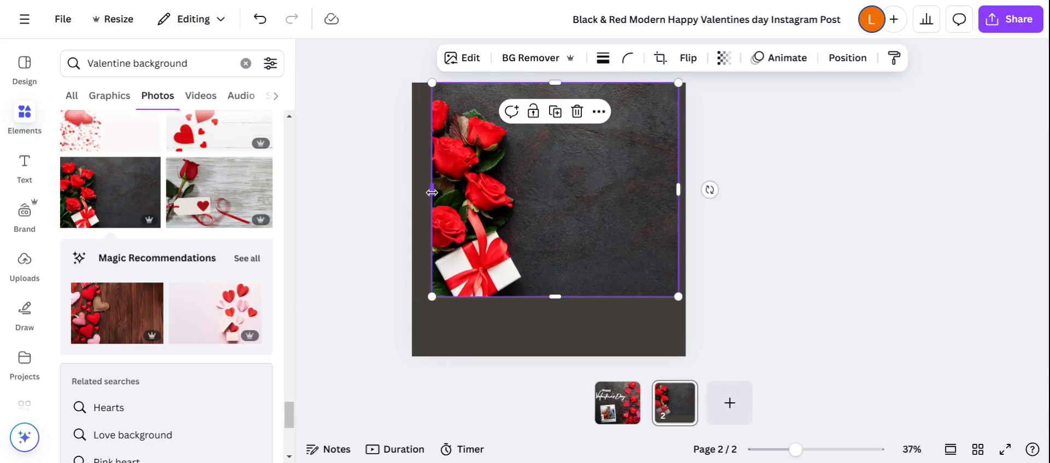
drag(432, 192, 412, 186)
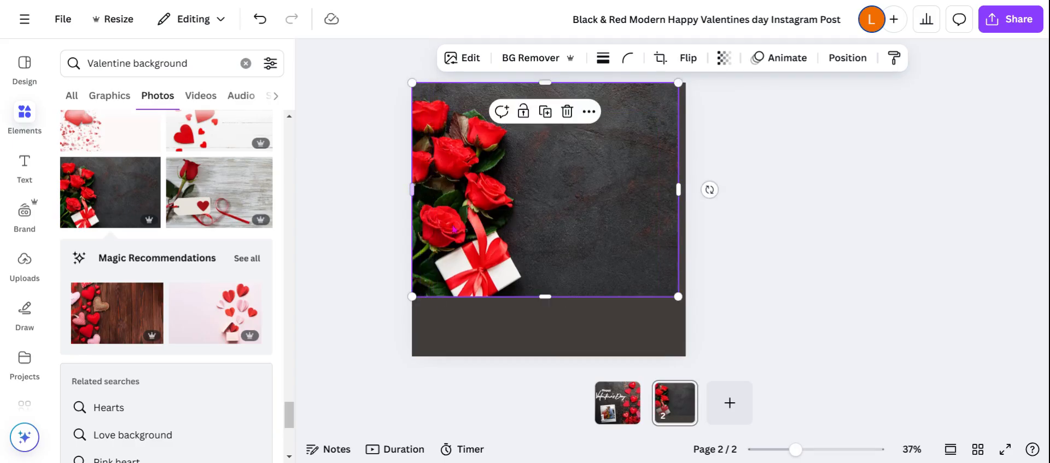
drag(482, 225, 511, 219)
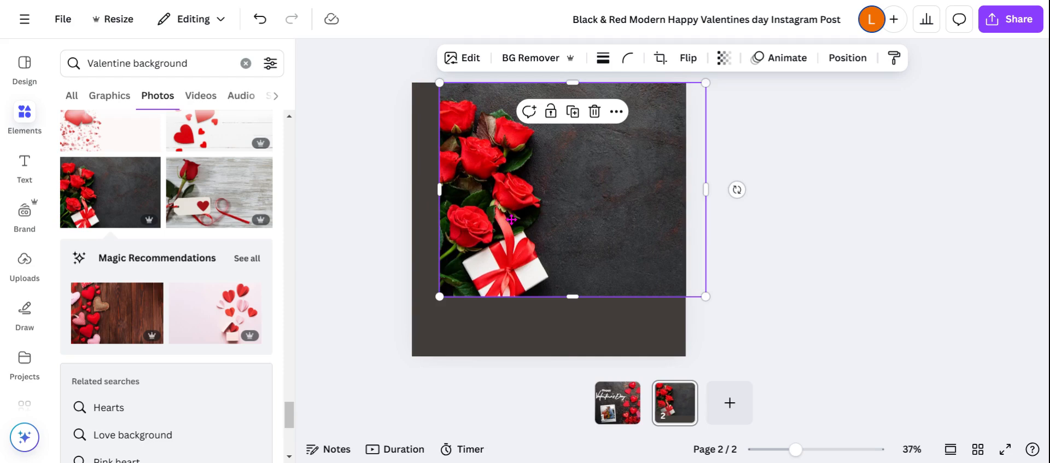
drag(439, 189, 412, 192)
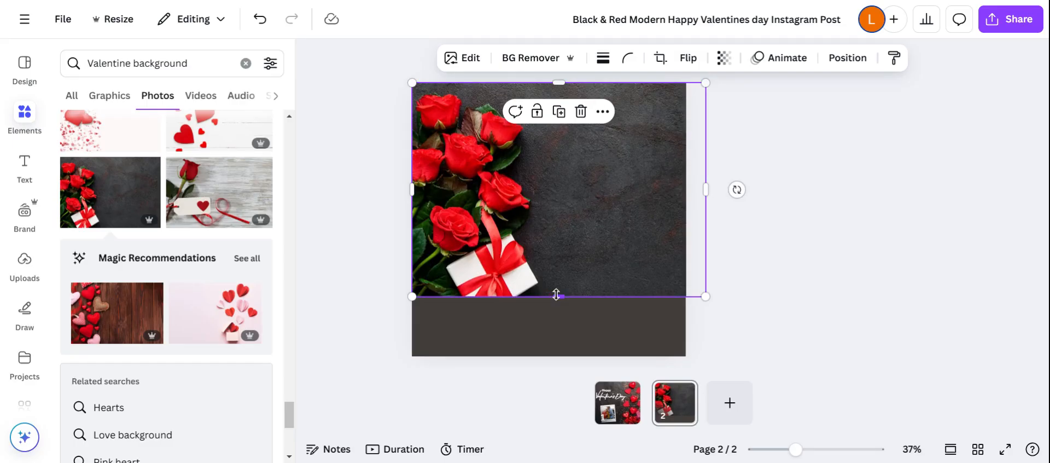
drag(562, 216, 560, 260)
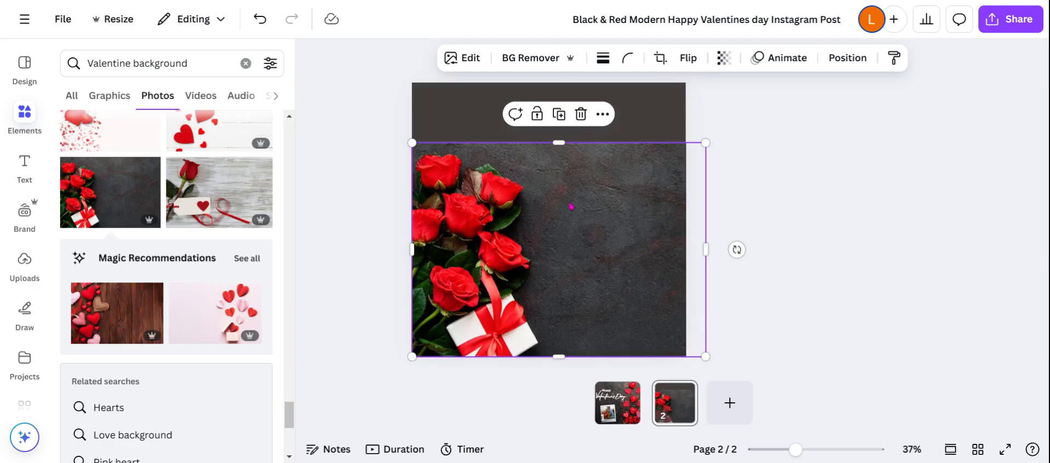
click(535, 59)
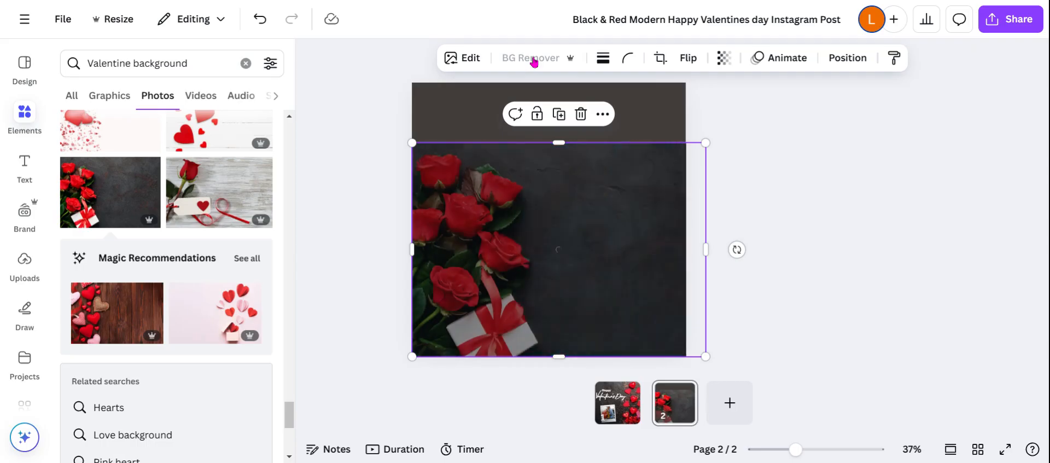
click(738, 205)
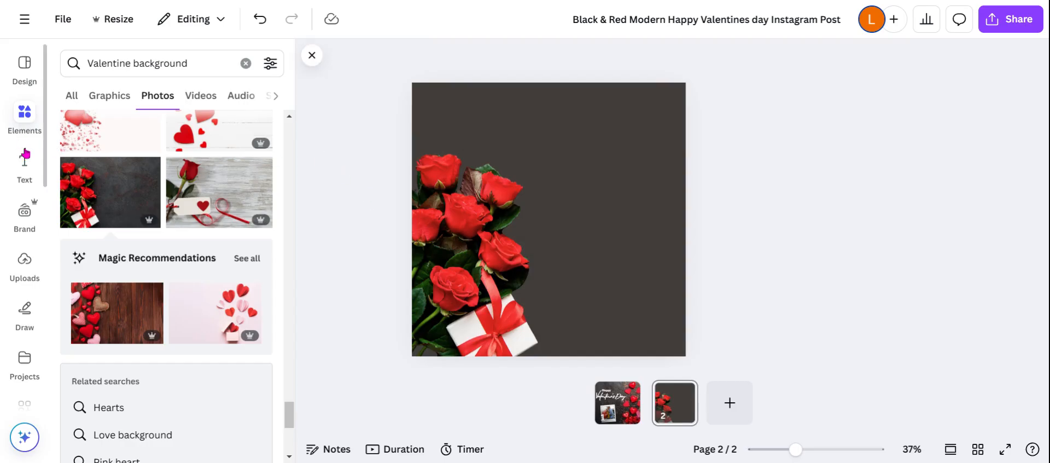
Step: Add a heading to page 2 and replace its text with "I’m so grateful to have you in my live, my love"
click(29, 172)
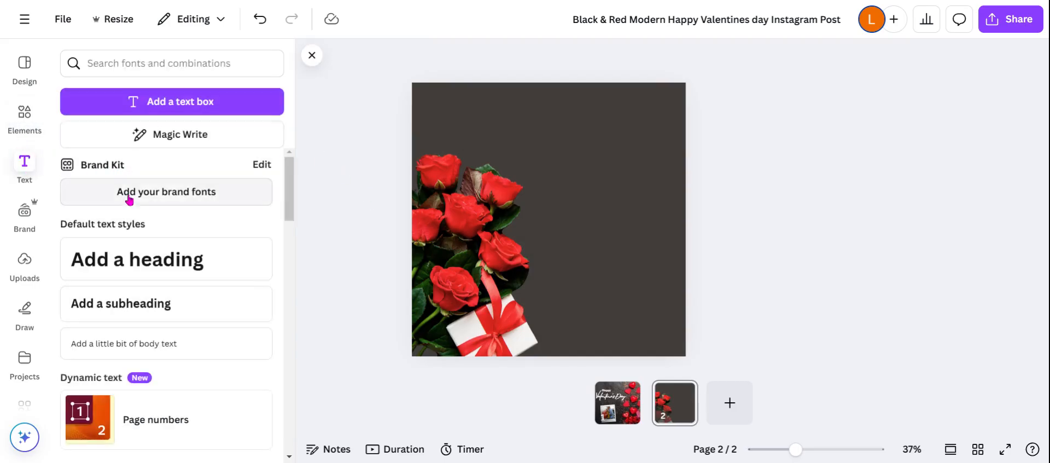
click(125, 268)
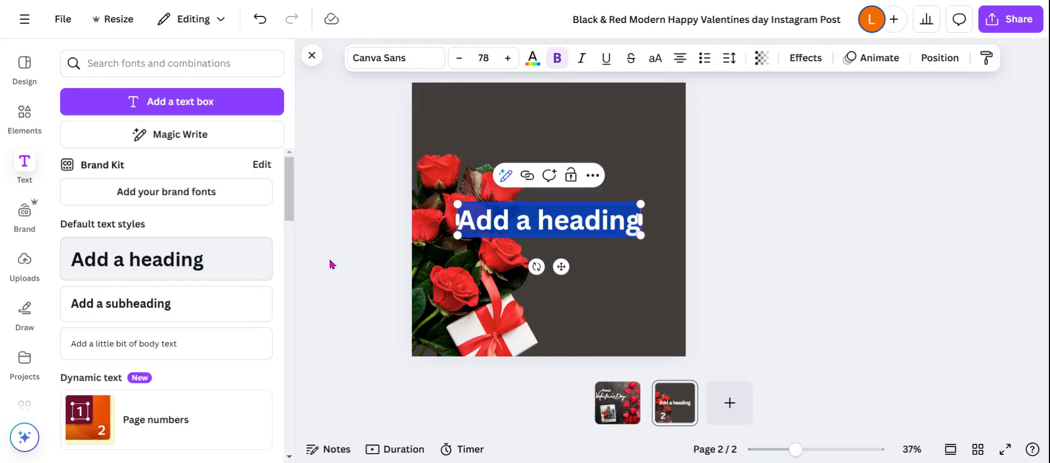
double_click(636, 223)
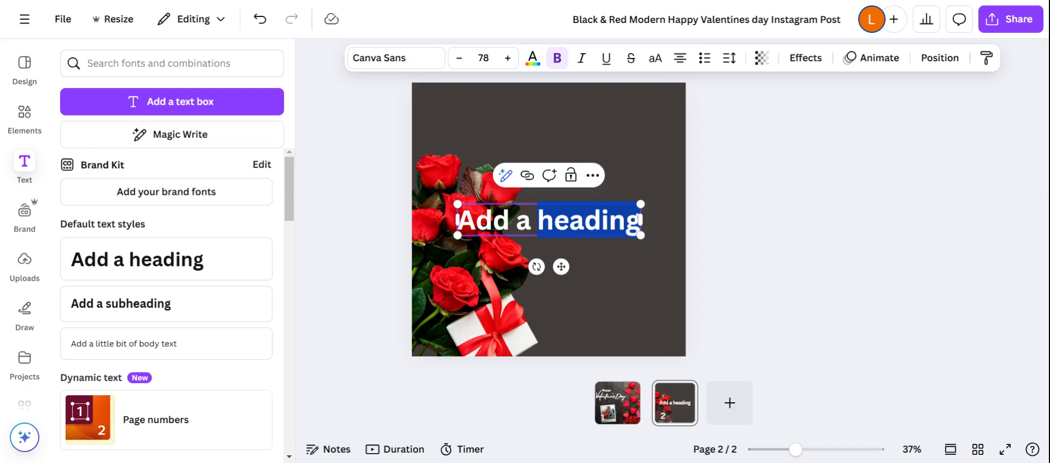
key(BackSpace)
key(BackSpace)
key(BackSpace)
key(BackSpace)
key(BackSpace)
key(BackSpace)
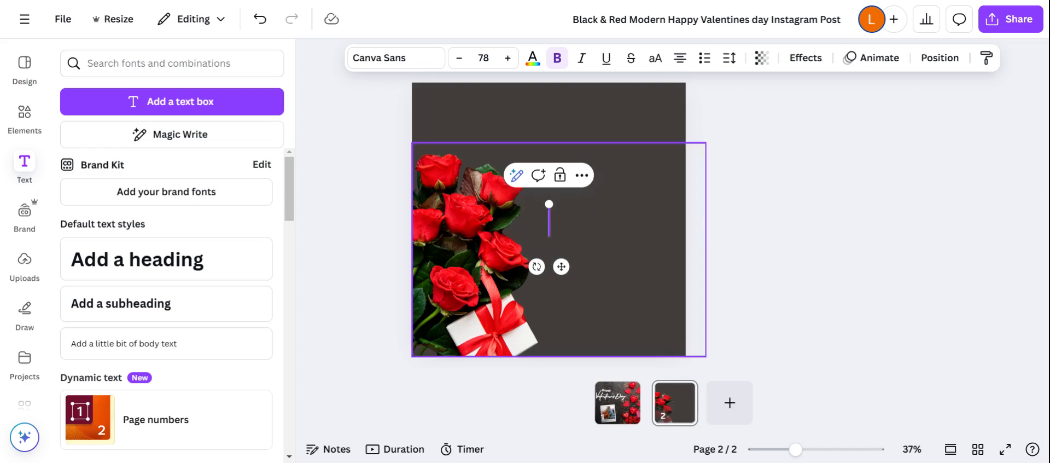
text(I’m so grateful to have you in my live, my love)
Step: Scale the message down to font size 44.5 and move it onto the dark area to the right of the roses
drag(684, 307, 572, 251)
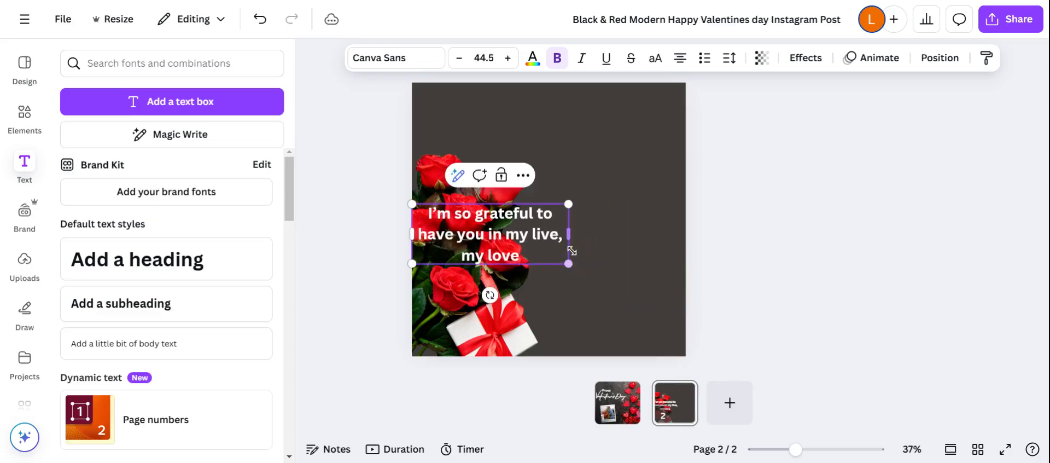
click(606, 200)
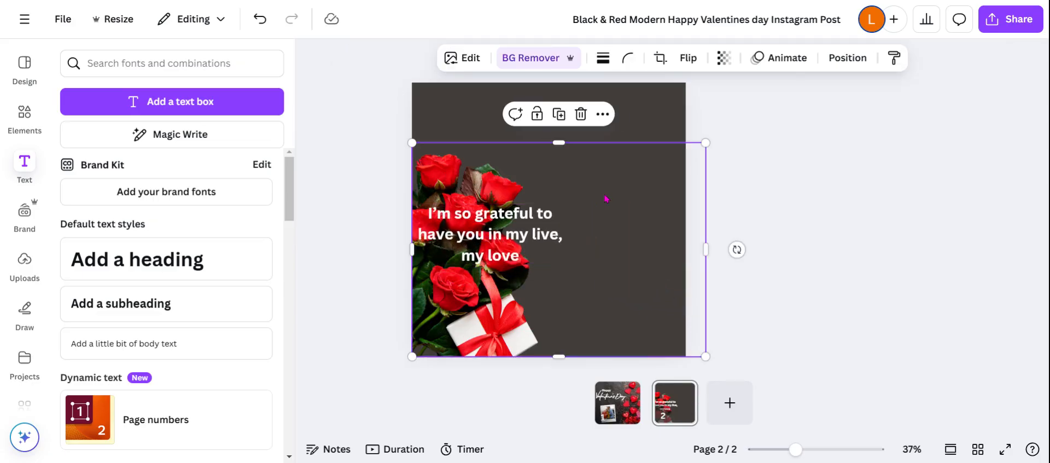
click(509, 234)
drag(510, 234, 612, 221)
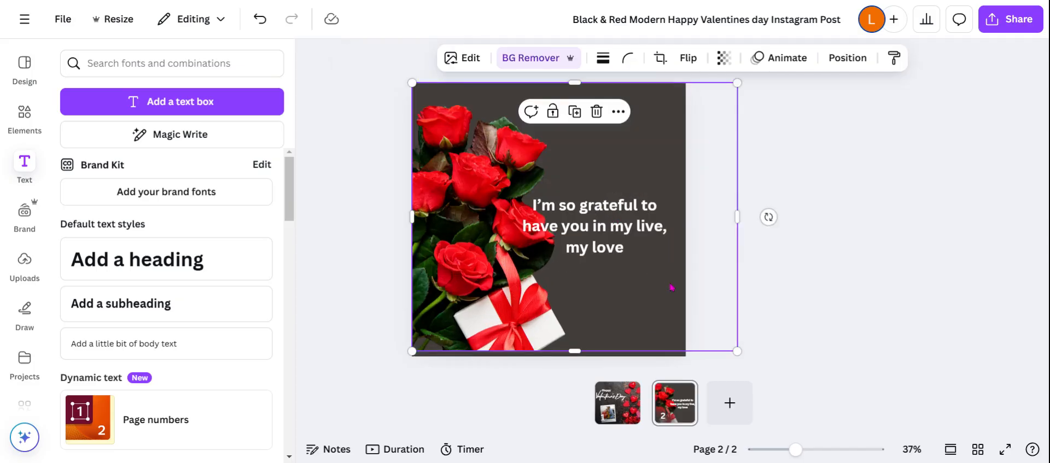
Step: Check page 1, return to page 2, and share all pages of the design to CreatEcards
click(618, 402)
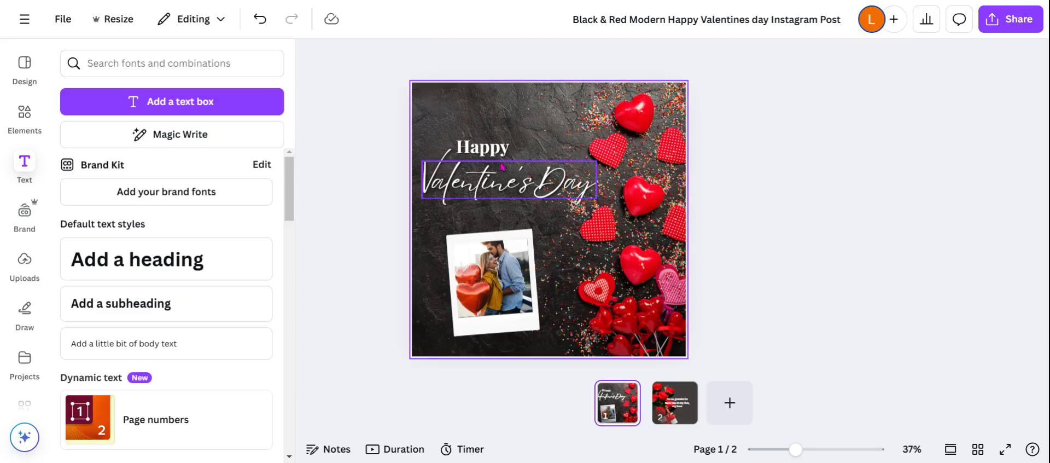
key(Page_Down)
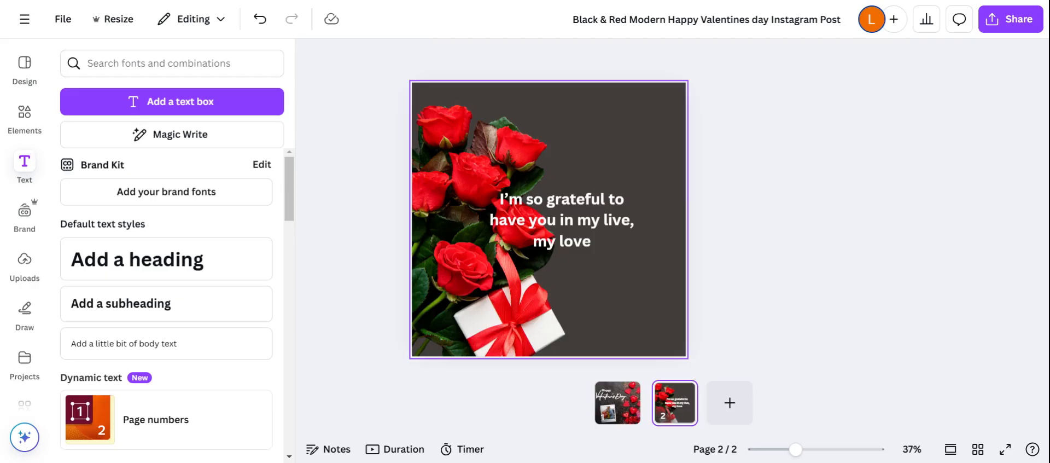
click(1011, 22)
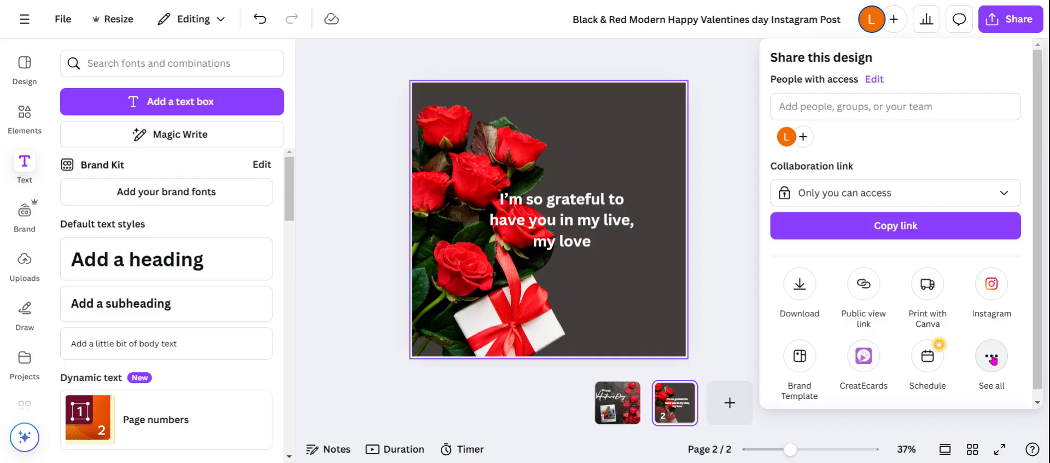
click(864, 357)
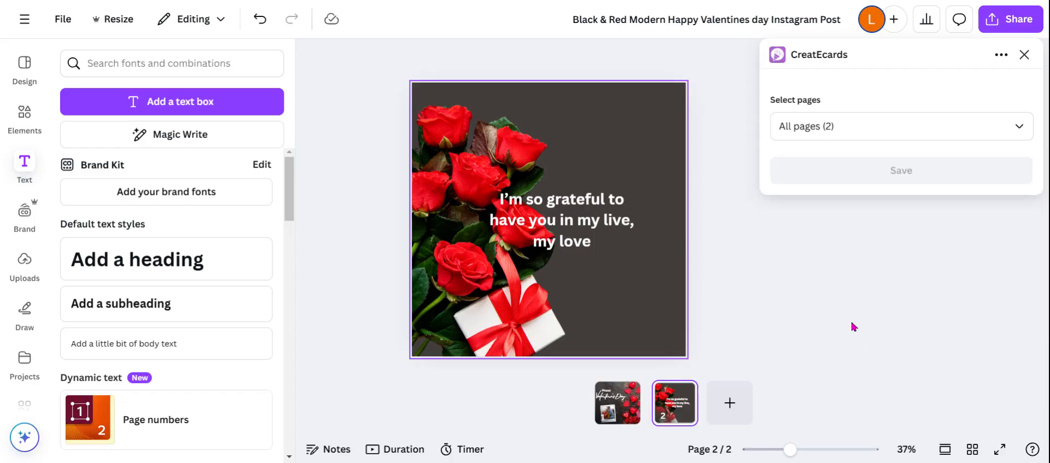
click(1020, 127)
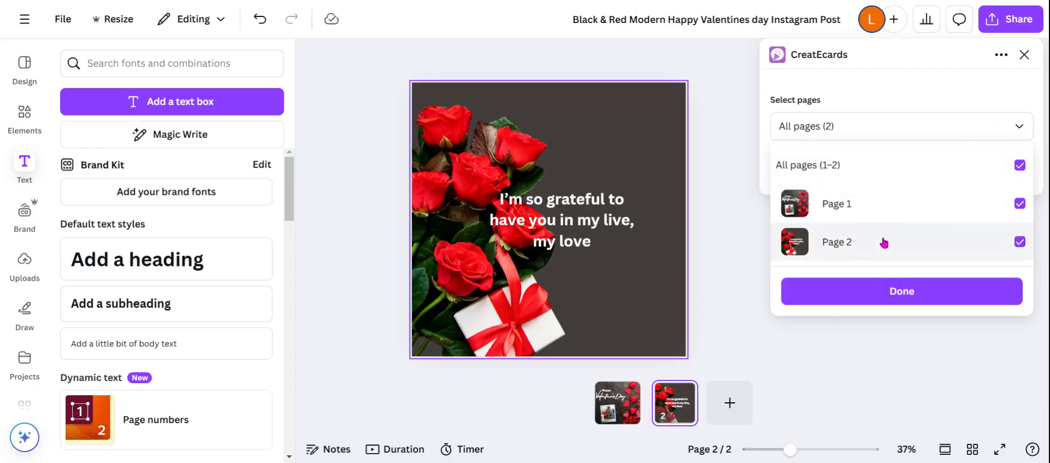
click(885, 296)
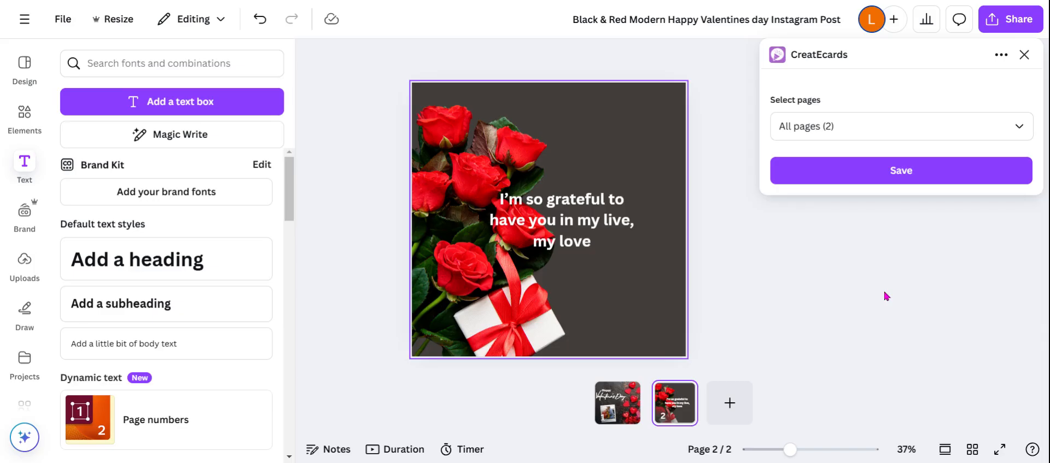
click(875, 178)
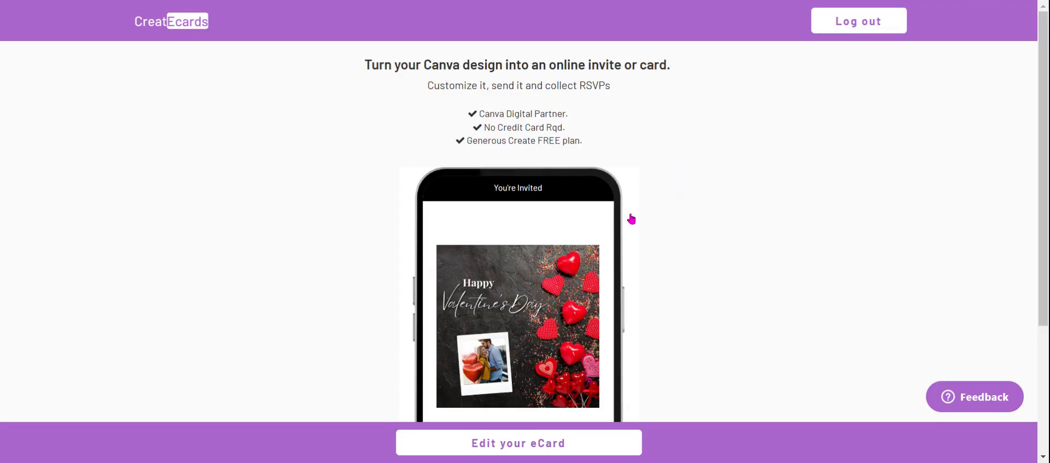
Step: Replace the suggested eCard name with one beginning "Happy Valentines day my" and save the design
click(514, 444)
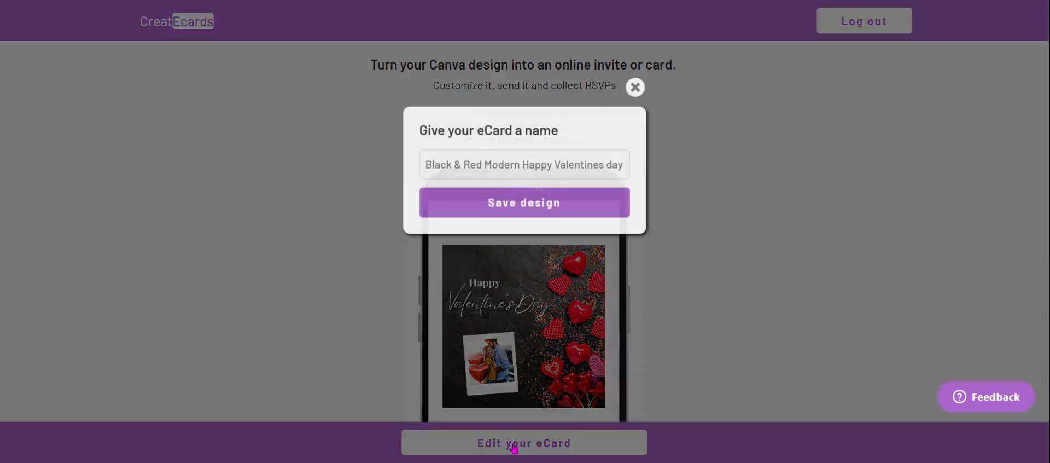
click(529, 175)
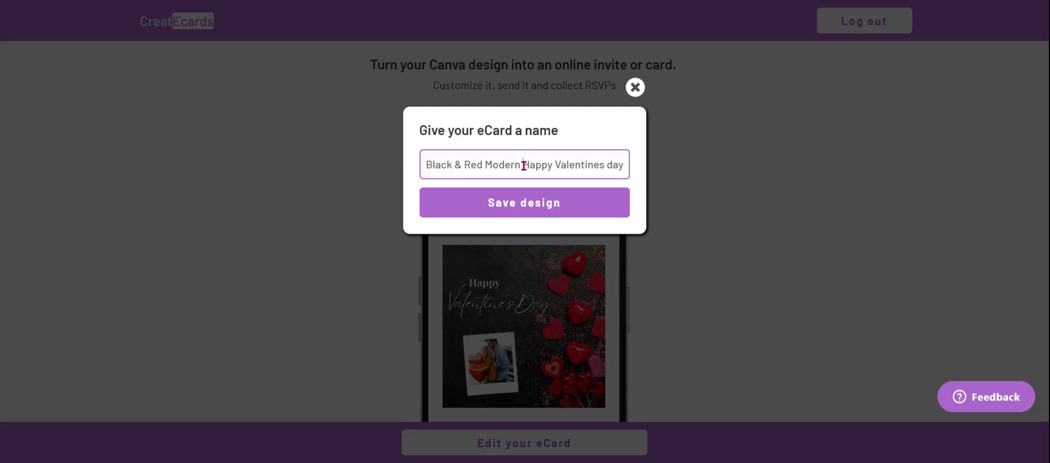
key(BackSpace)
key(BackSpace)
key(BackSpace)
key(BackSpace)
key(BackSpace)
key(BackSpace)
key(BackSpace)
key(BackSpace)
key(BackSpace)
key(BackSpace)
key(BackSpace)
key(BackSpace)
key(BackSpace)
key(BackSpace)
key(BackSpace)
key(BackSpace)
key(BackSpace)
key(BackSpace)
key(BackSpace)
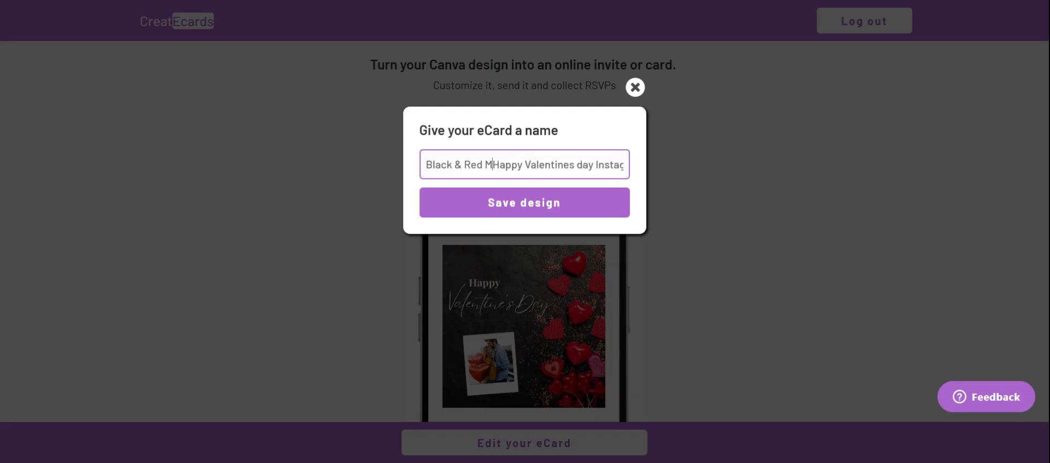
click(608, 164)
key(BackSpace)
key(BackSpace)
key(BackSpace)
key(BackSpace)
key(BackSpace)
key(BackSpace)
key(BackSpace)
key(BackSpace)
key(BackSpace)
key(BackSpace)
key(BackSpace)
key(BackSpace)
key(BackSpace)
key(BackSpace)
key(BackSpace)
key(BackSpace)
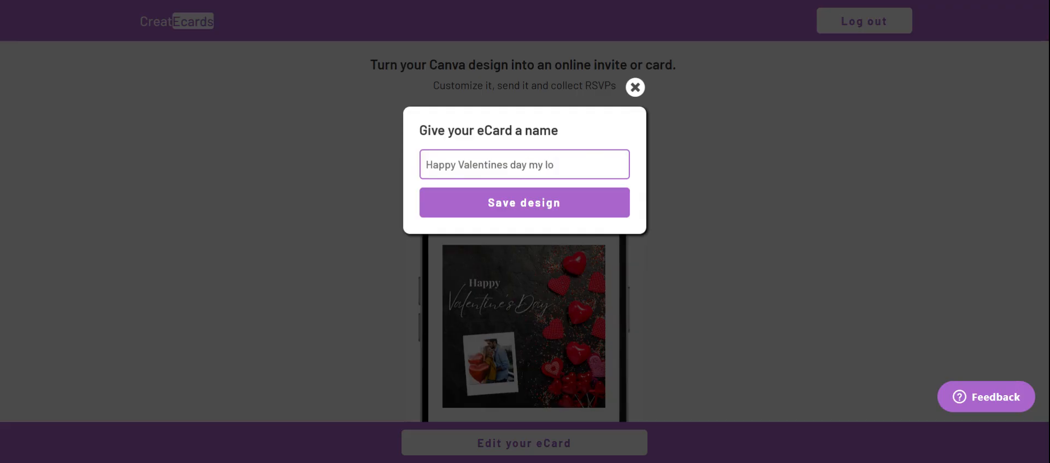
click(540, 209)
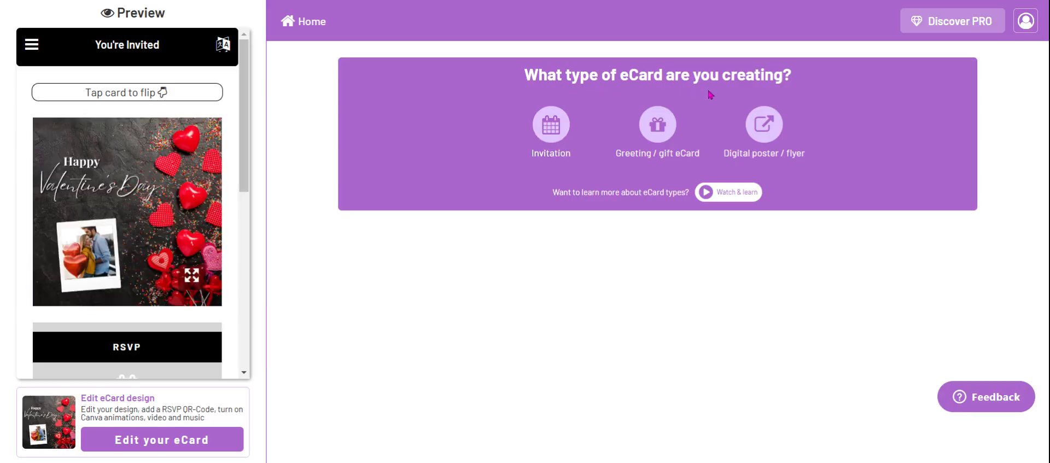
Step: Set the card type to Greeting / gift eCard and try out the greeting message option
click(659, 126)
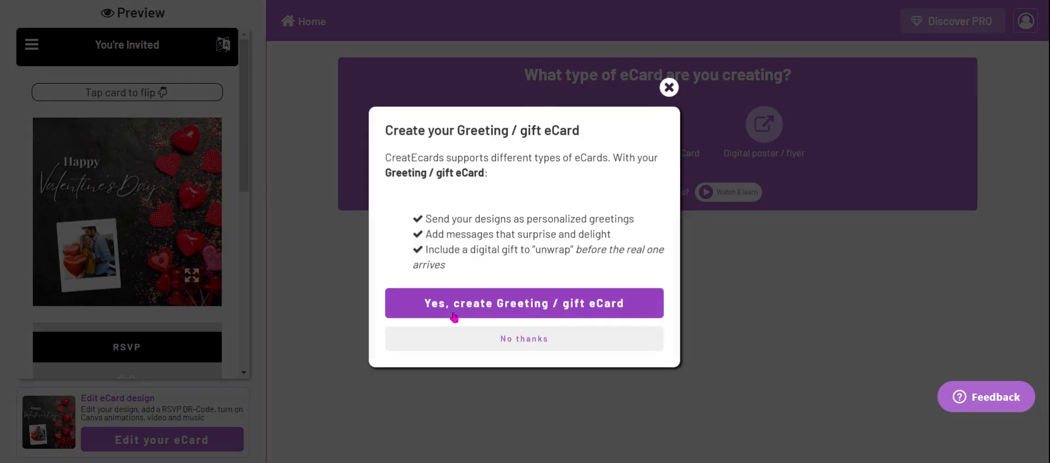
click(513, 310)
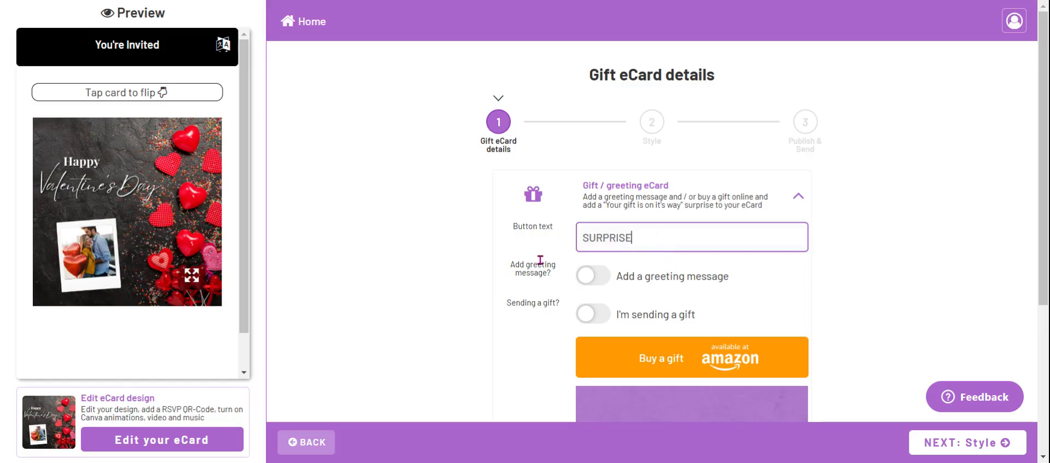
click(591, 280)
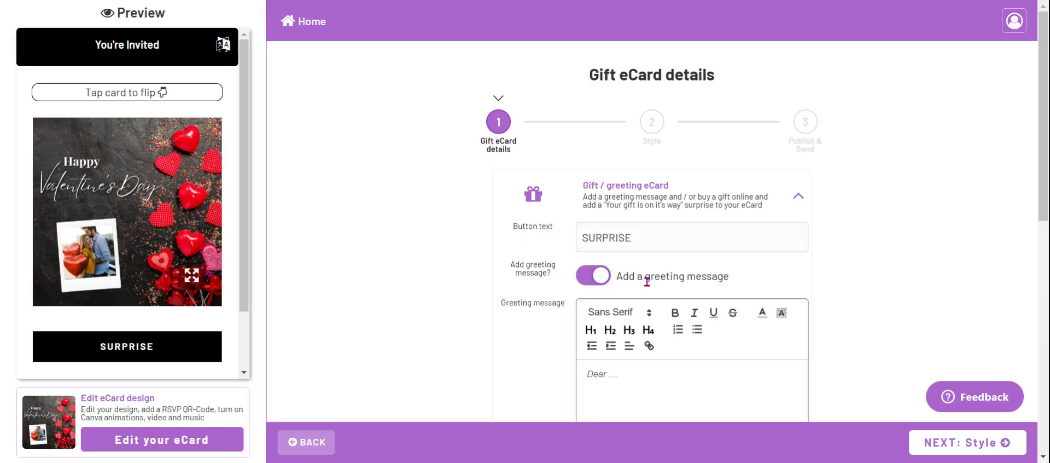
click(595, 285)
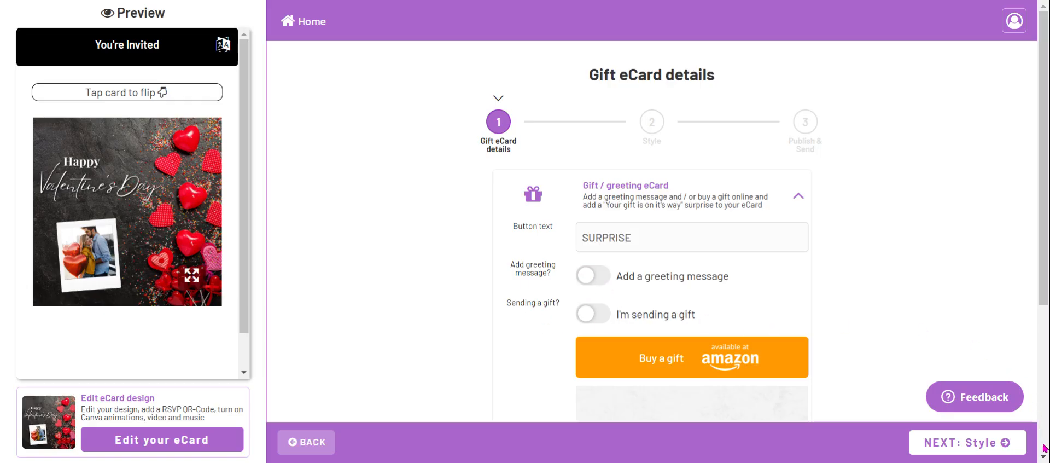
Step: Turn on the option for sending a gift and browse the Valentine's gifts offered on Amazon
drag(1045, 309, 1045, 405)
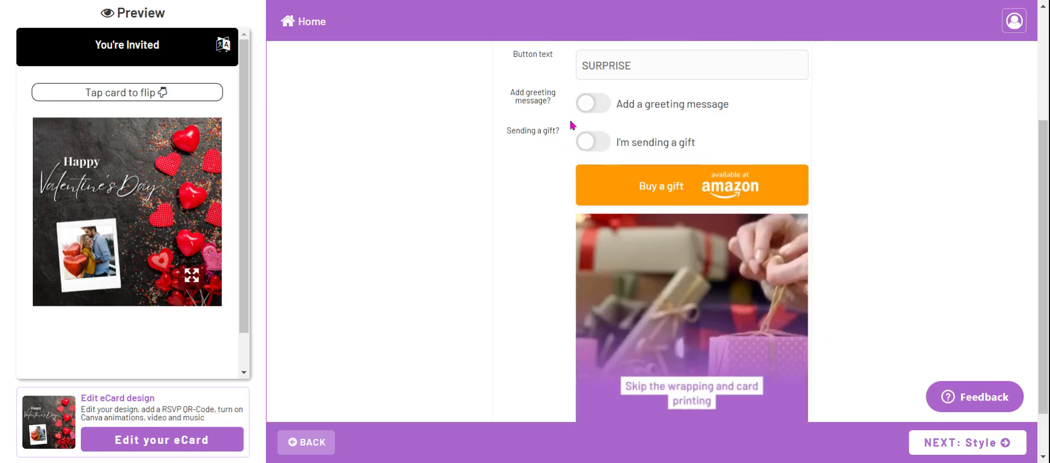
click(606, 144)
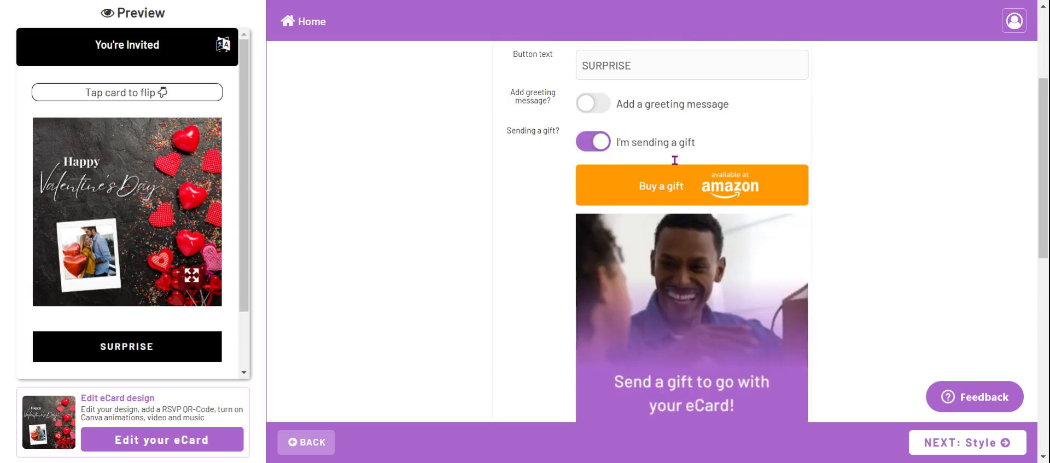
click(682, 188)
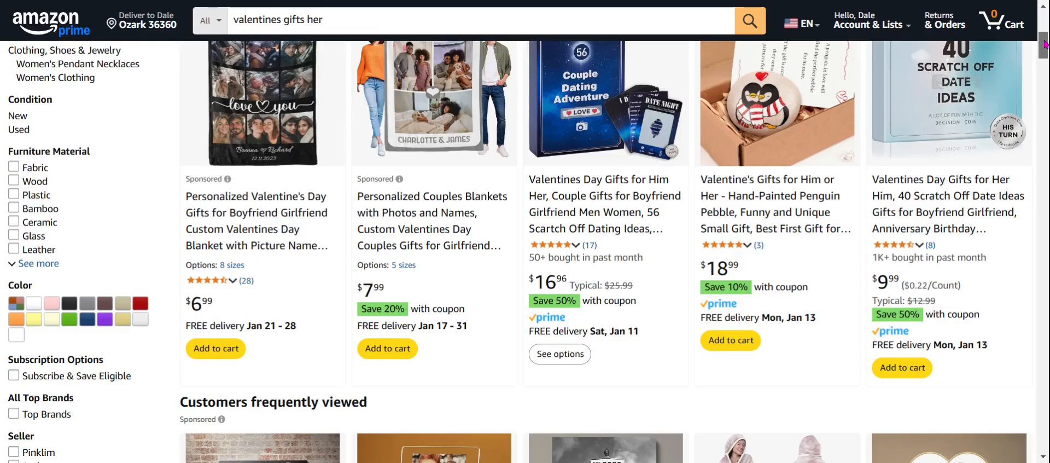
drag(1044, 43, 1046, 81)
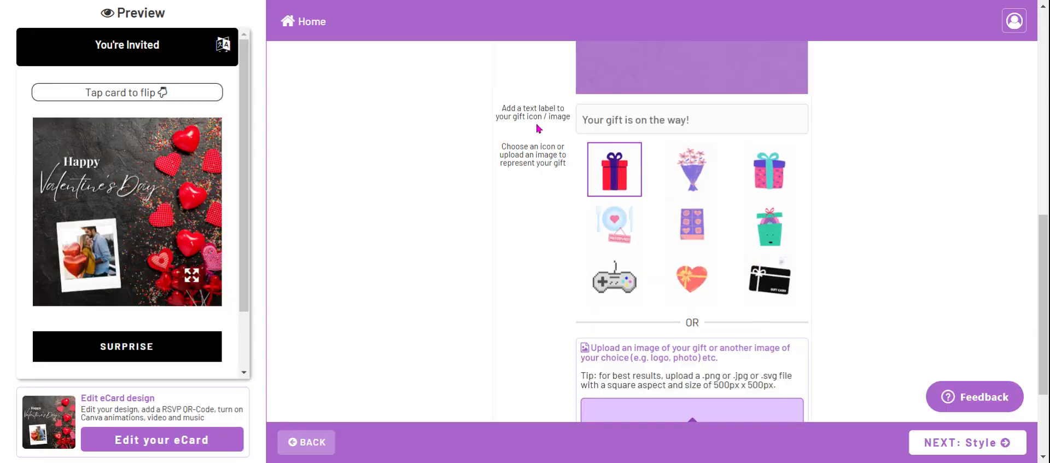
Step: Try the present, bouquet and dinner icons for the gift, settling on the flower bouquet
click(593, 122)
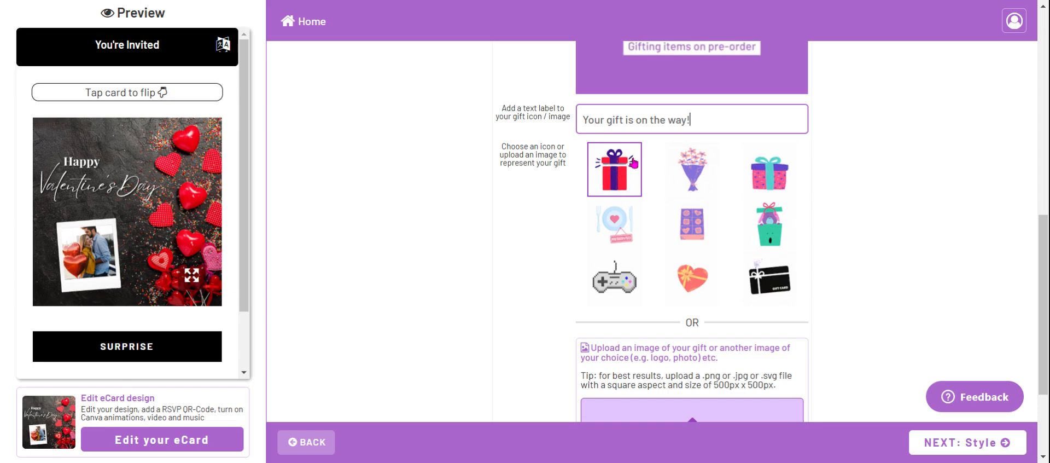
click(619, 175)
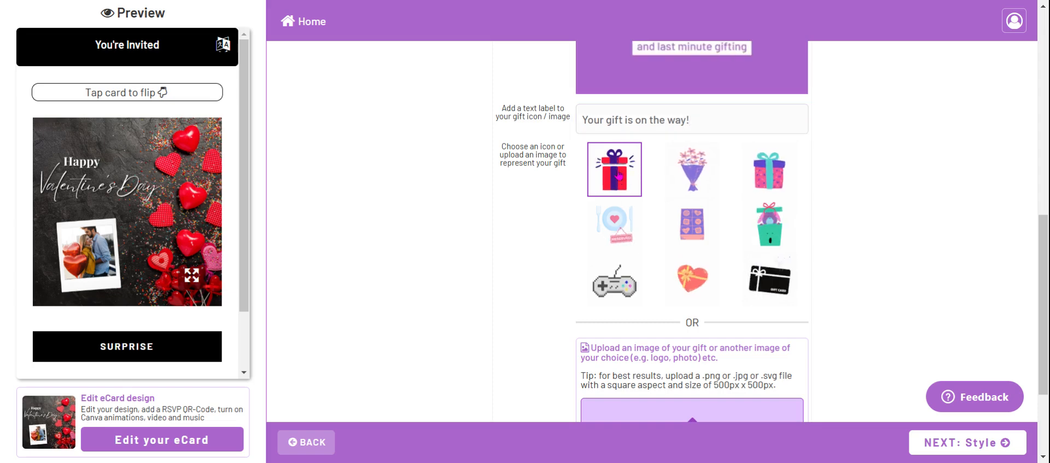
click(697, 175)
click(703, 125)
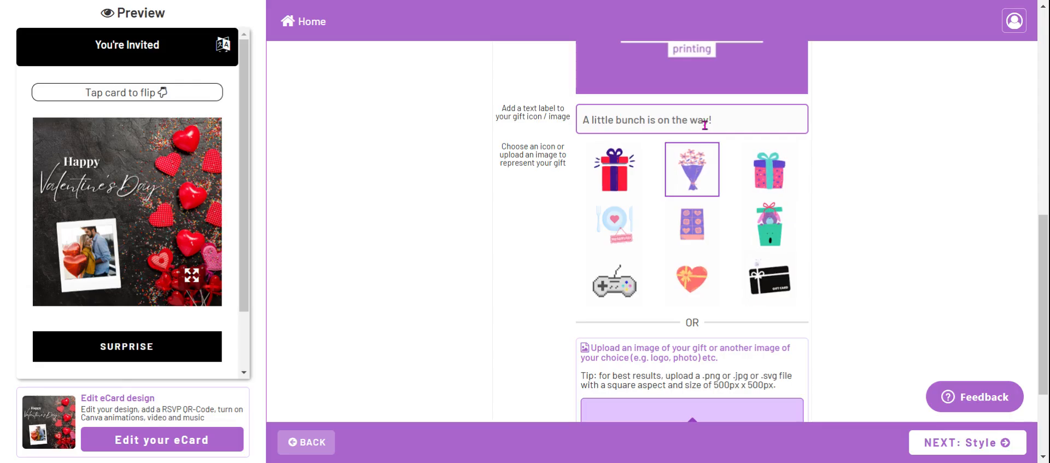
click(830, 127)
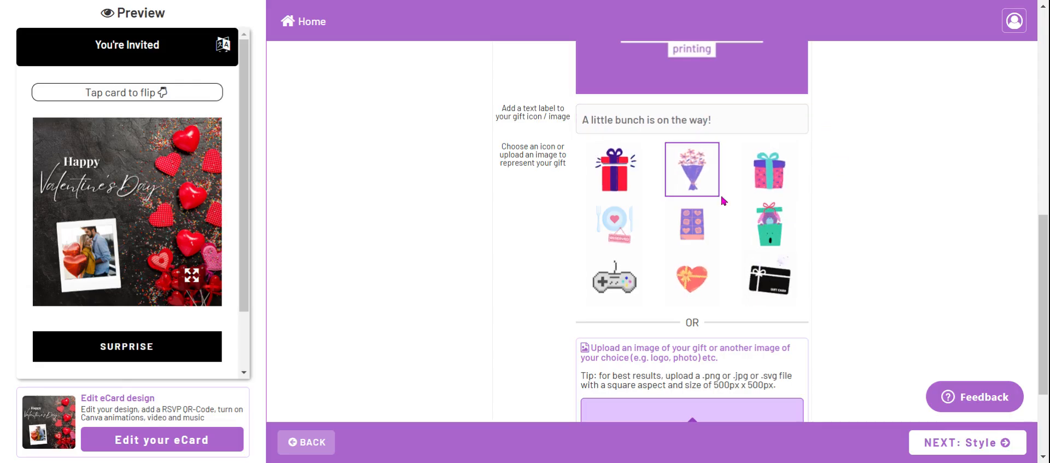
click(616, 229)
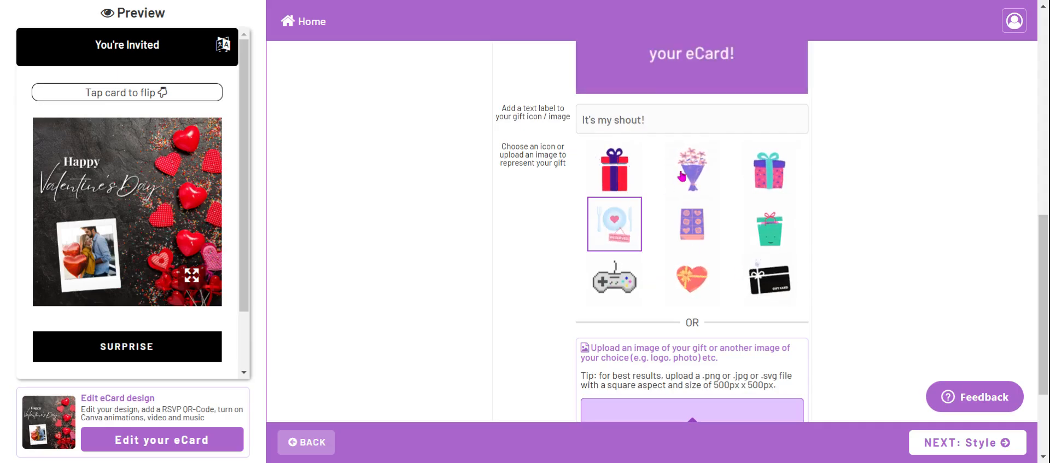
click(694, 170)
Step: Leave the optional courier tracking URL empty and continue to the Style stage
scroll(585, 230, down, 3)
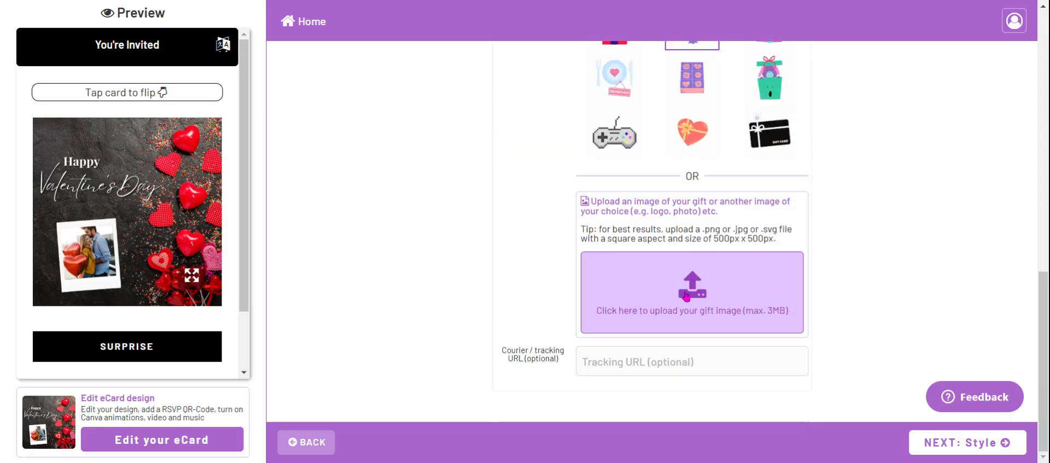
click(609, 362)
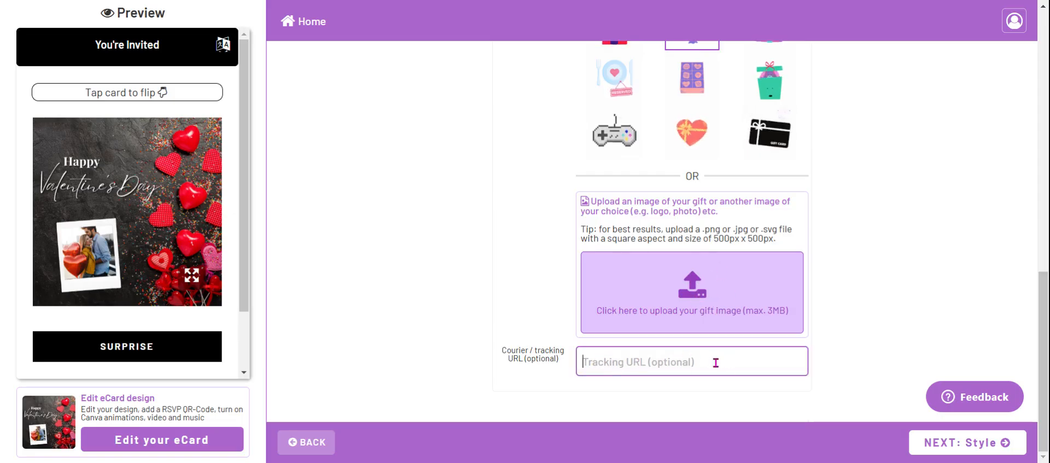
click(930, 443)
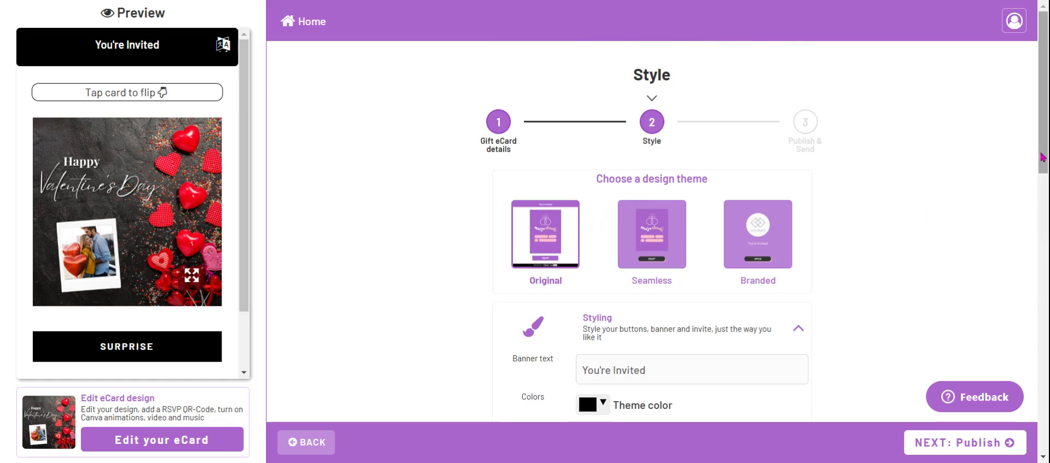
Step: Replace the eCard's banner text with "Happy Valentine's Day My Love"
drag(1040, 164, 1035, 231)
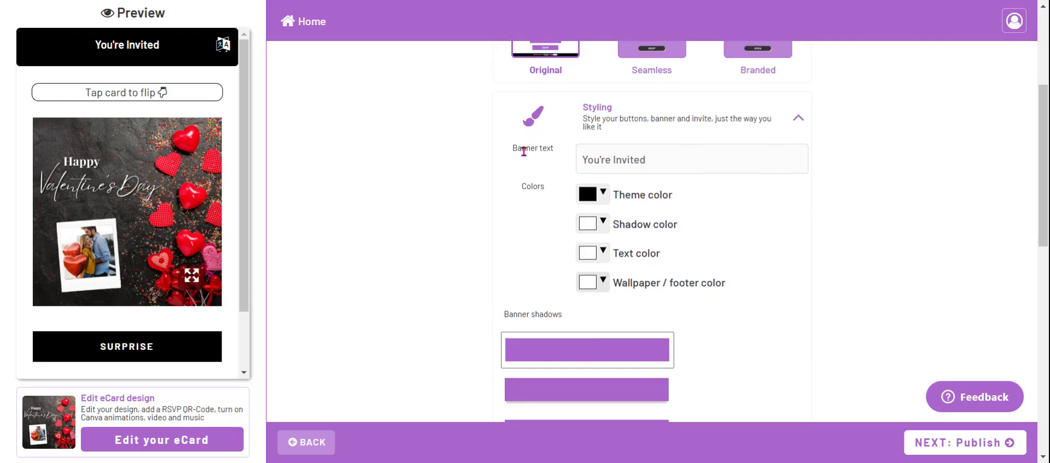
click(644, 158)
double_click(655, 160)
key(BackSpace)
key(BackSpace)
key(BackSpace)
text(Happy Valentine's Day My Love)
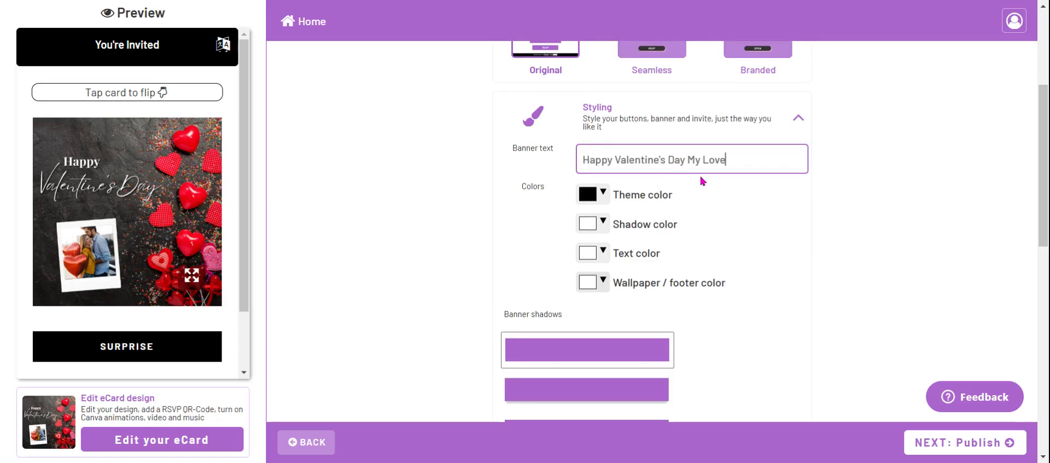
Step: Look through the colors available for the eCard's theme color
click(607, 199)
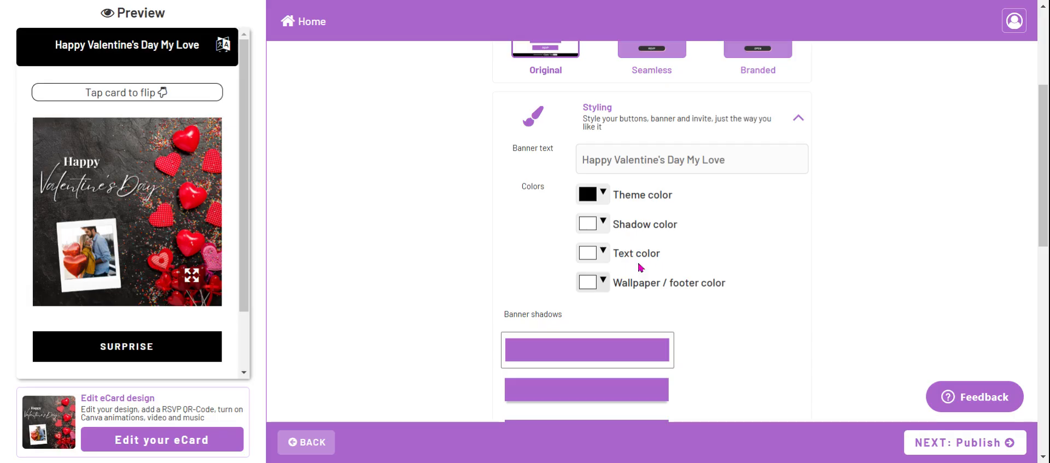
click(604, 195)
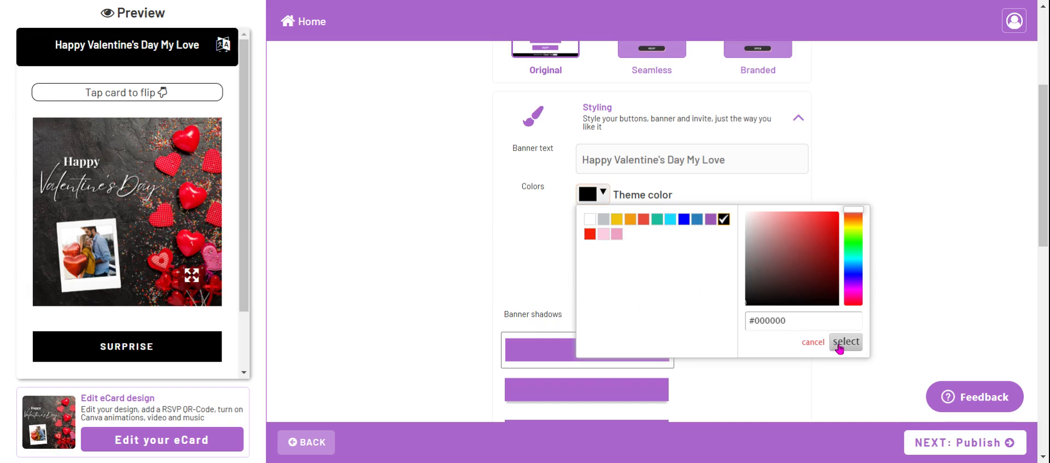
click(565, 240)
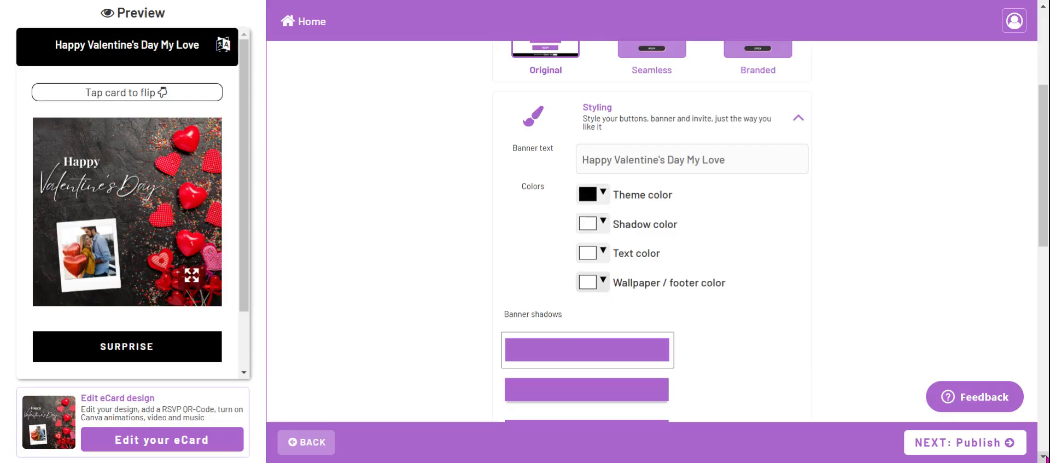
Step: Open the Pexels photo search for the eCard's wallpaper image
scroll(1045, 458, down, 8)
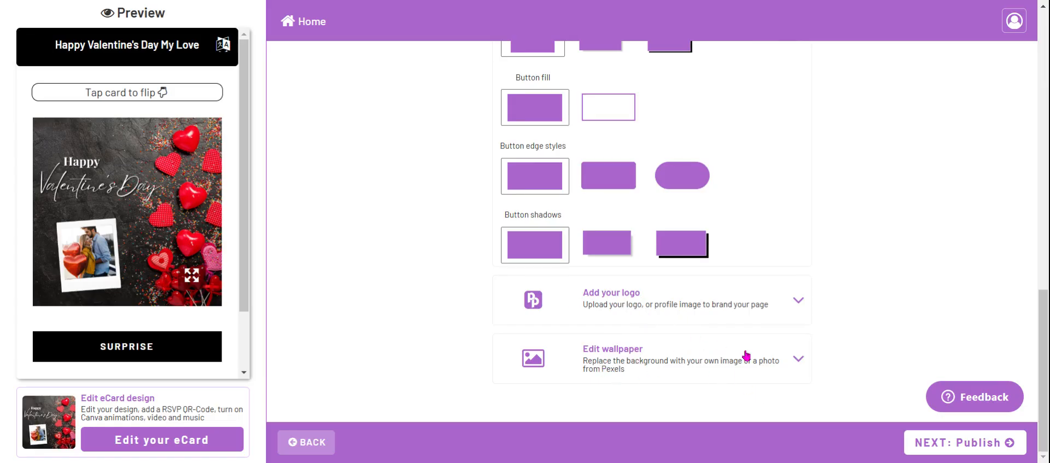
click(799, 359)
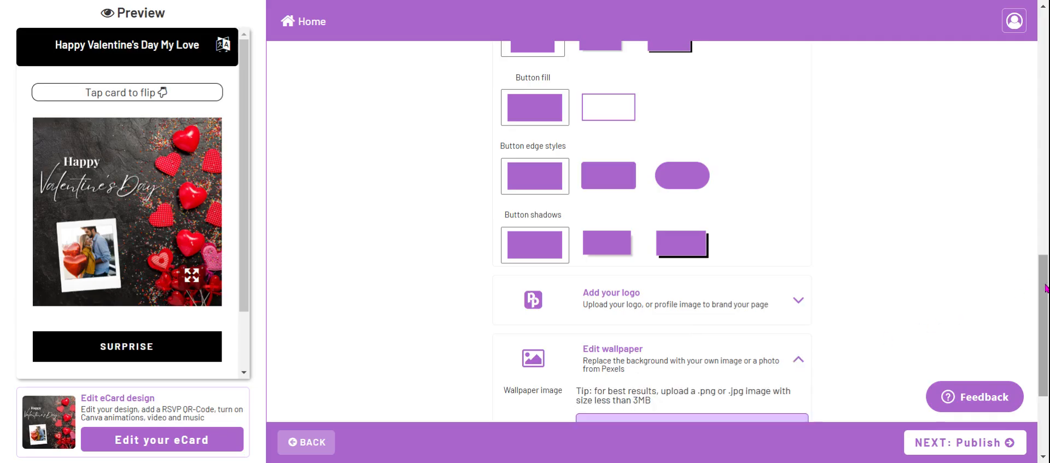
drag(1045, 288, 1045, 346)
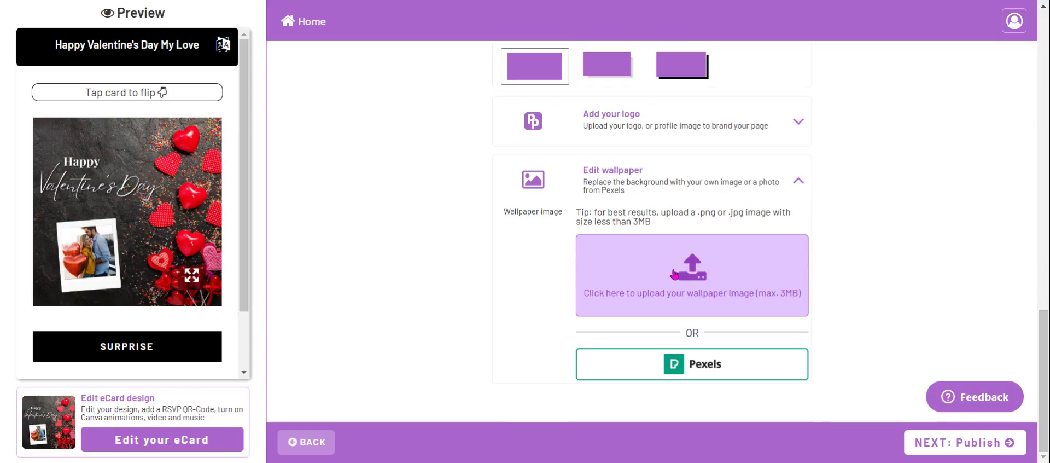
click(695, 372)
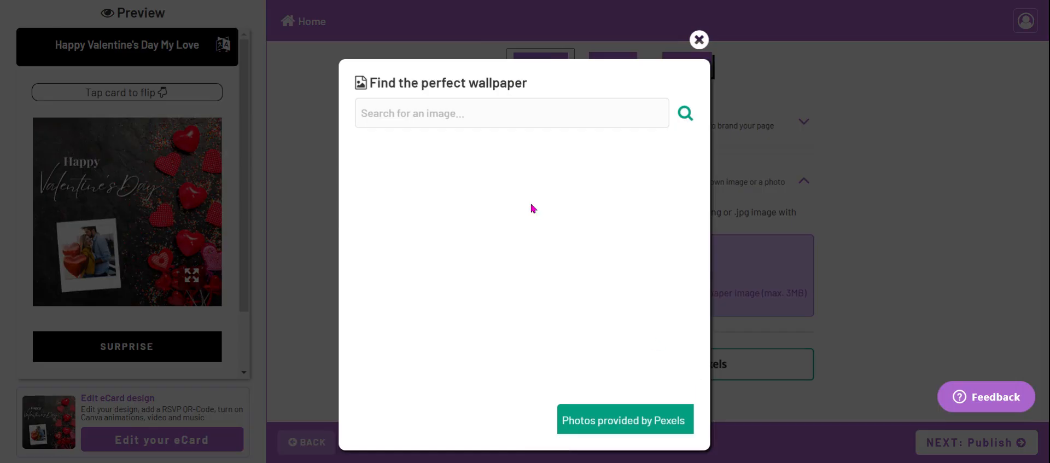
Step: Search the Pexels photos for "valentines wallpaper"
click(443, 113)
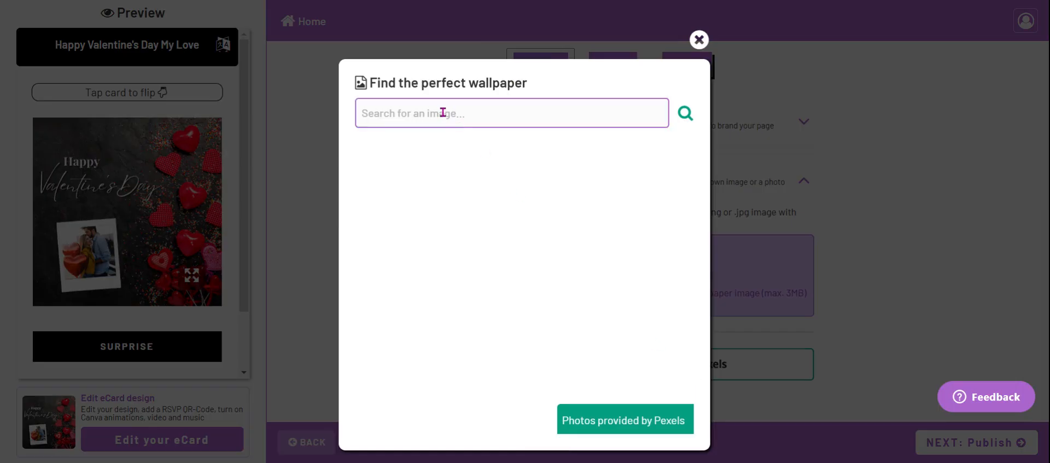
text(vale)
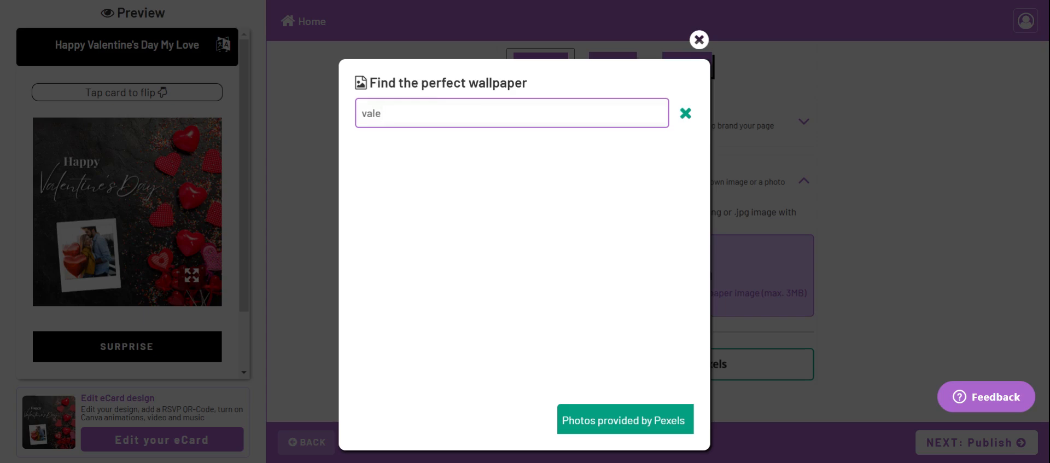
text(ntines wallpaper)
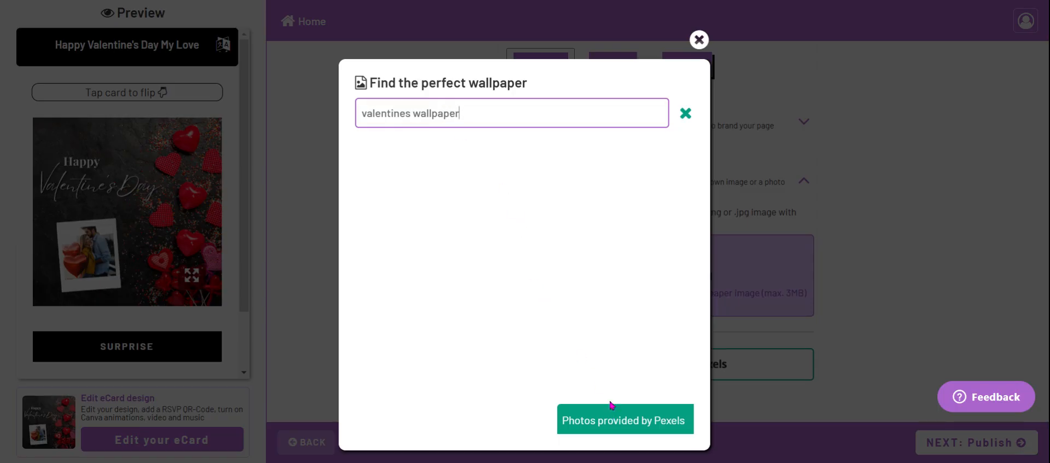
click(575, 228)
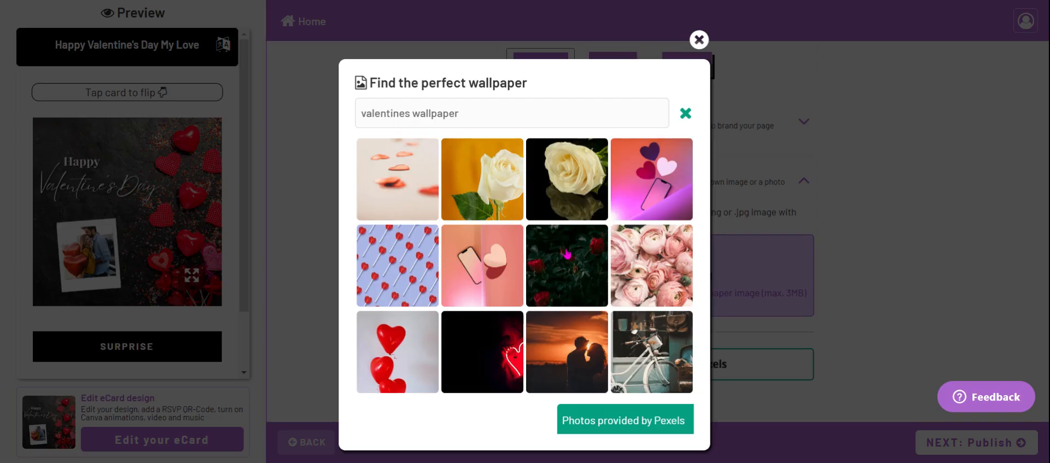
Step: Search the wallpaper photos for "roses" instead and apply the photo densely filled with red roses as the eCard's wallpaper
click(482, 116)
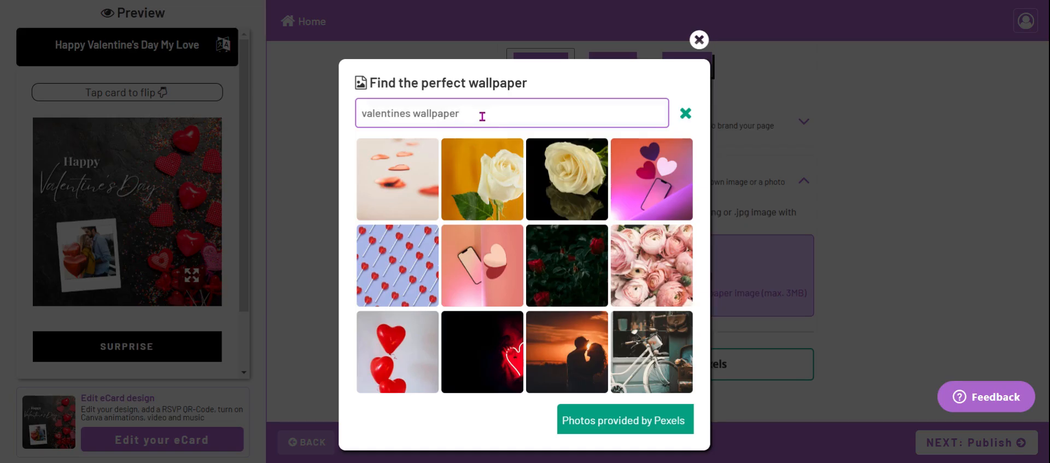
key(BackSpace)
key(BackSpace)
key(BackSpace)
key(BackSpace)
key(BackSpace)
key(BackSpace)
key(BackSpace)
key(BackSpace)
key(BackSpace)
key(BackSpace)
key(BackSpace)
key(BackSpace)
key(BackSpace)
key(BackSpace)
key(BackSpace)
key(BackSpace)
key(BackSpace)
key(BackSpace)
key(BackSpace)
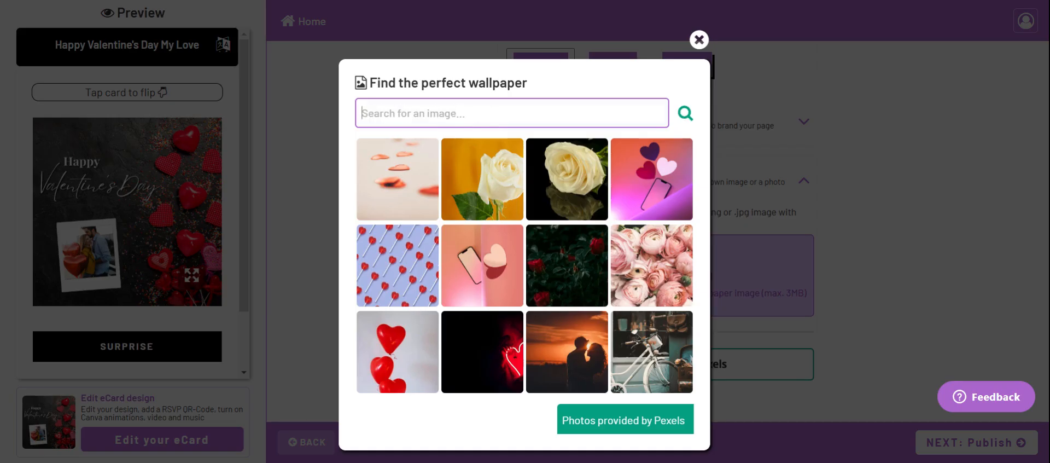
text(rose)
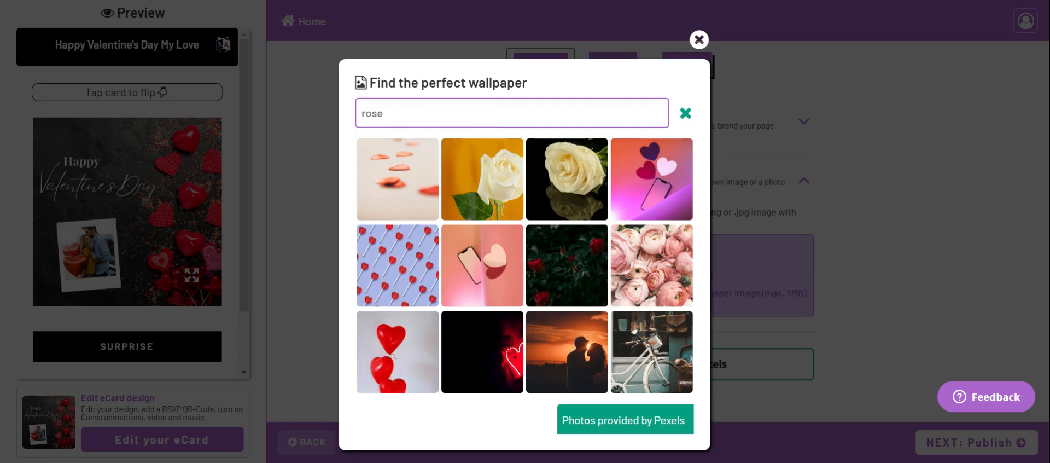
text(s)
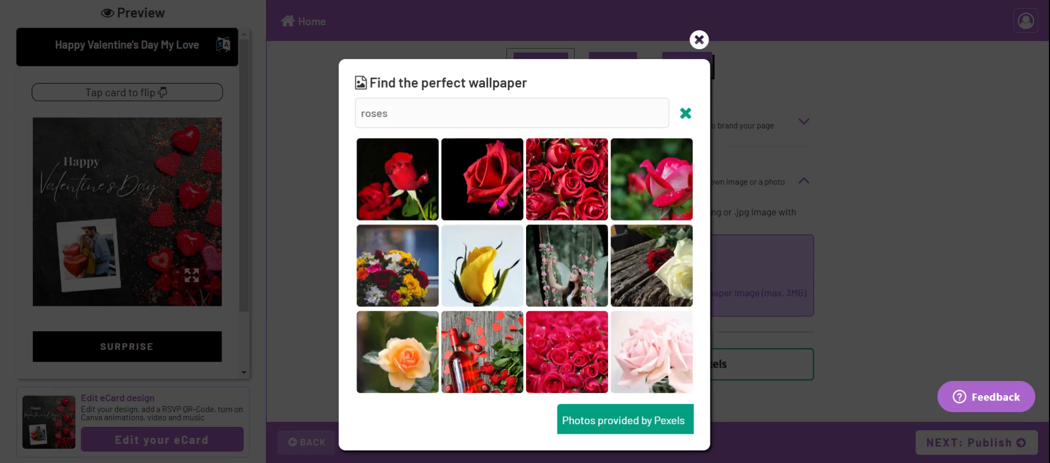
click(557, 182)
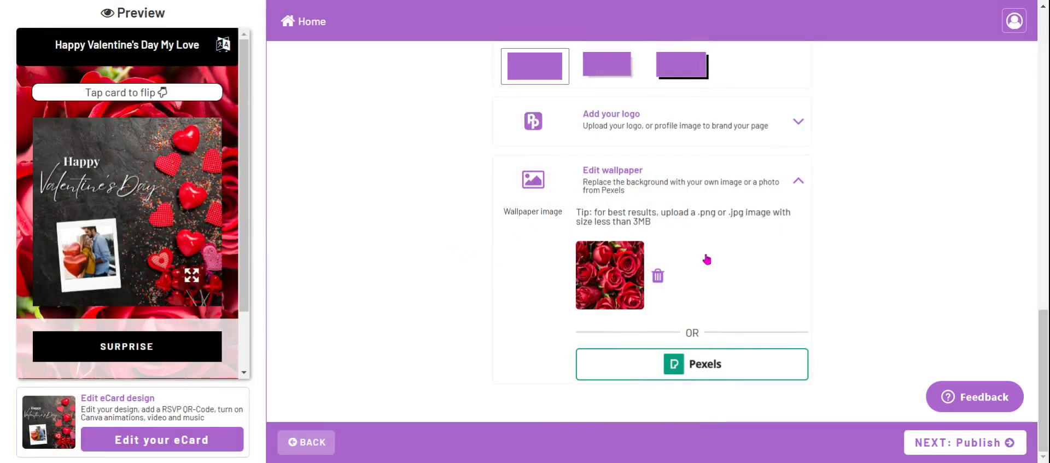
Step: Continue to the Publish & Send stage and dismiss the feedback survey
click(936, 447)
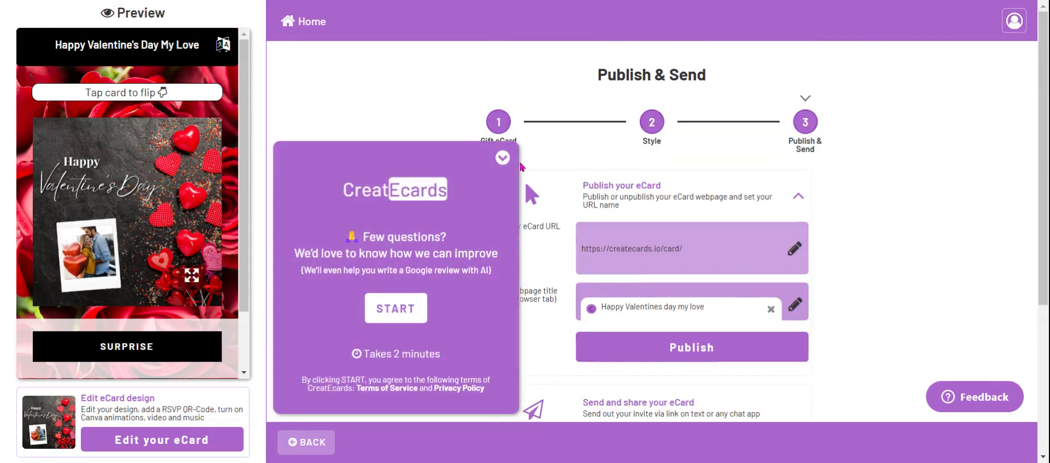
click(503, 159)
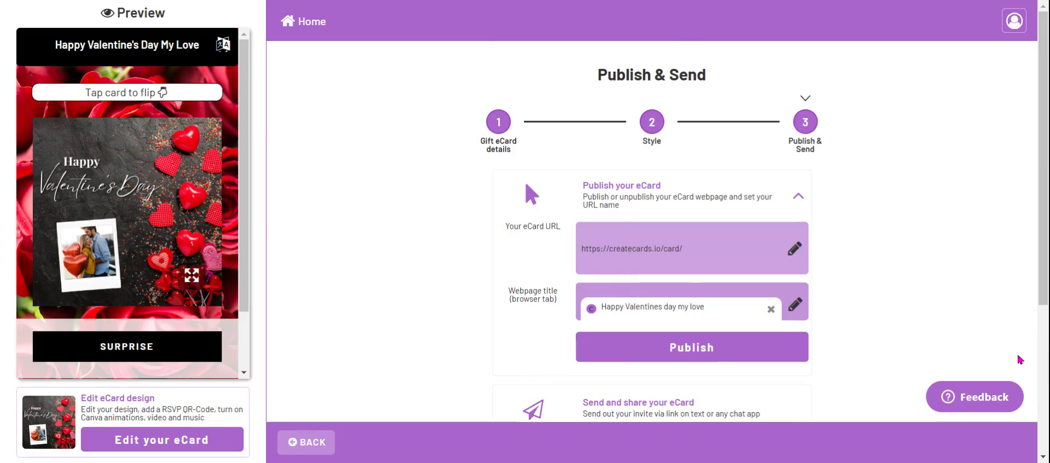
Step: Save the eCard's URL name as "valentine-1" and publish the eCard
click(796, 253)
click(638, 266)
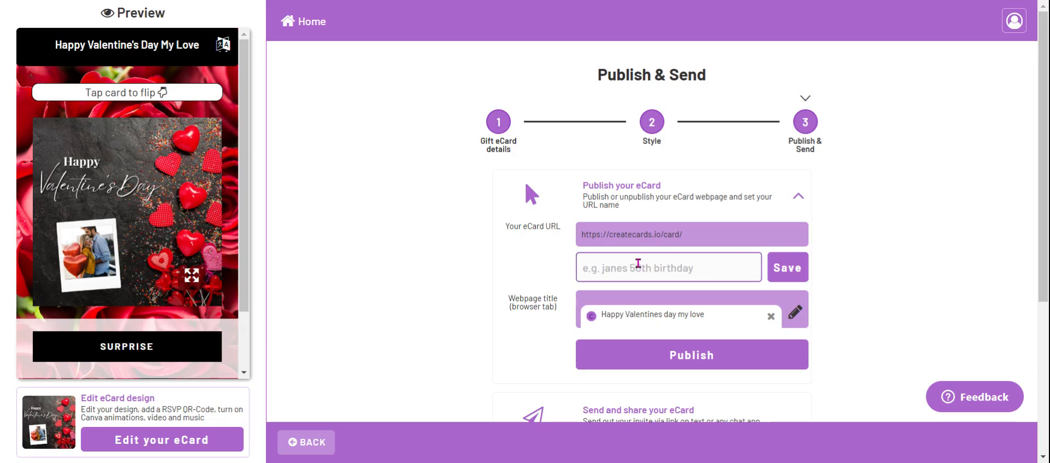
text(Valentine)
click(788, 267)
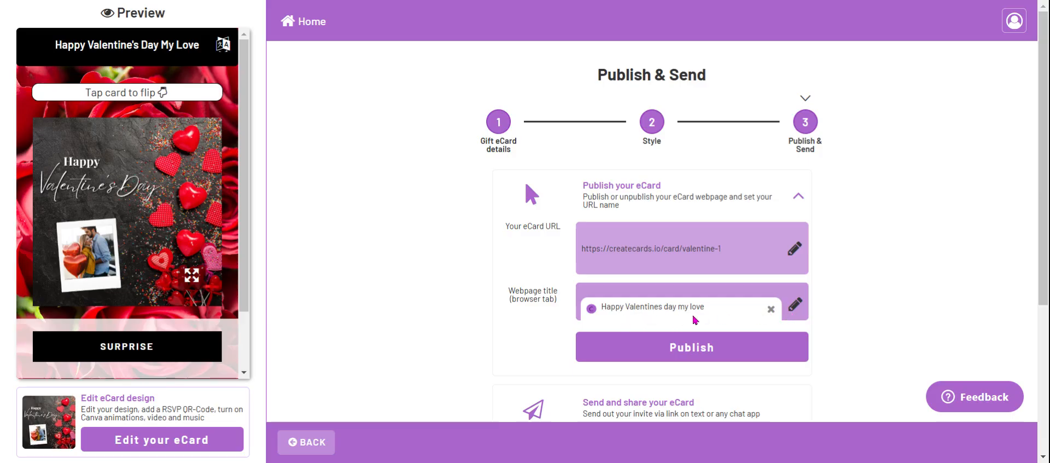
click(685, 350)
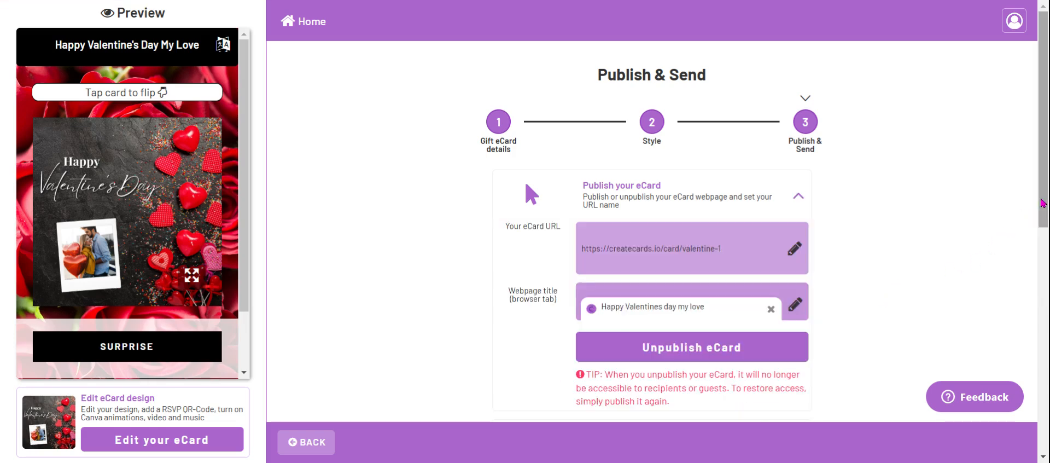
Step: Look through the eCard's sharing options and show the QR code for sending from a phone
drag(1044, 204, 1041, 398)
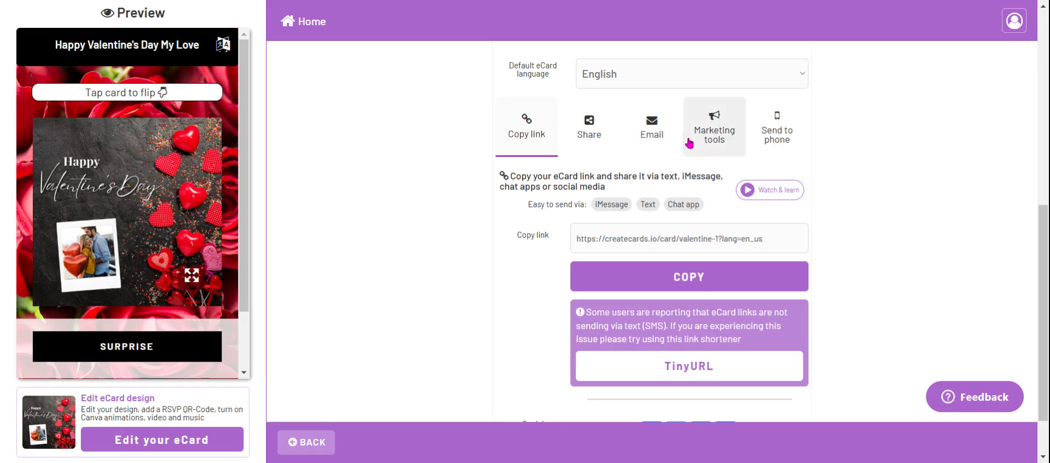
click(777, 136)
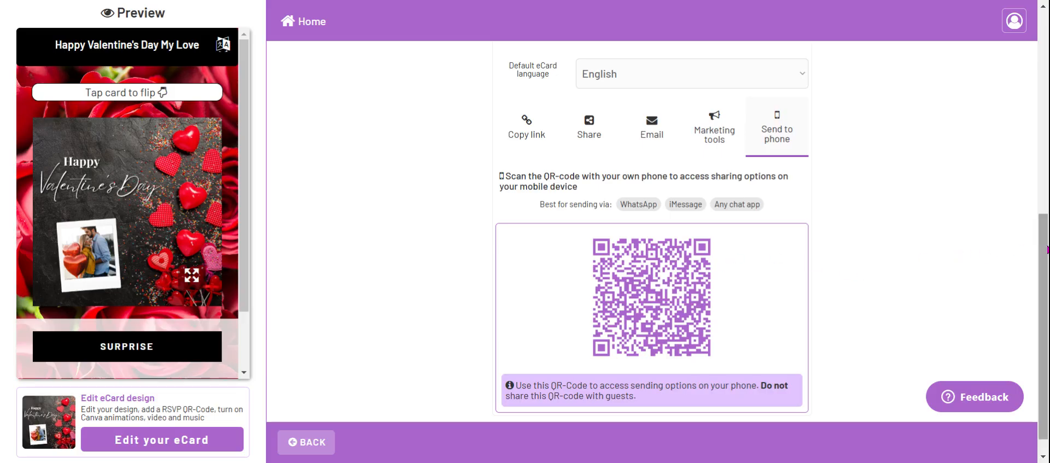
scroll(1044, 251, down, 1)
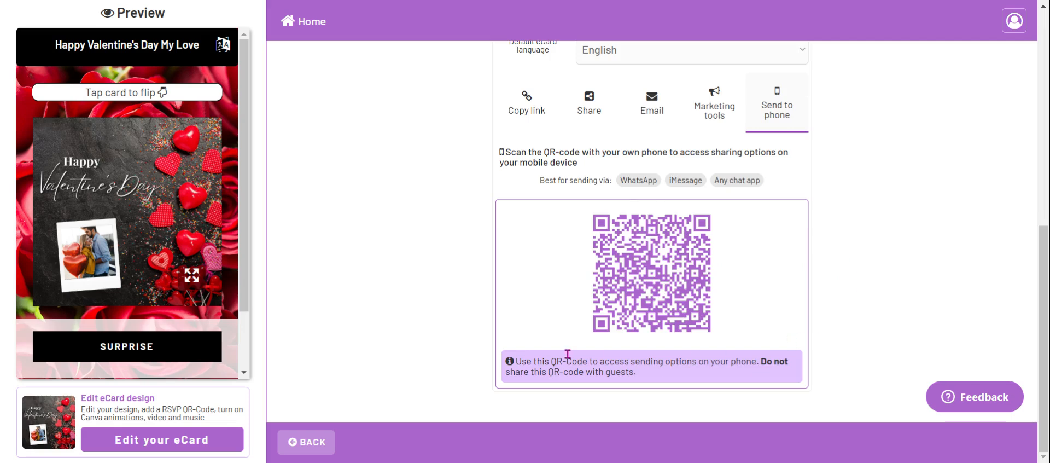
Step: View the published eCard's preview design in full screen
scroll(567, 354, up, 10)
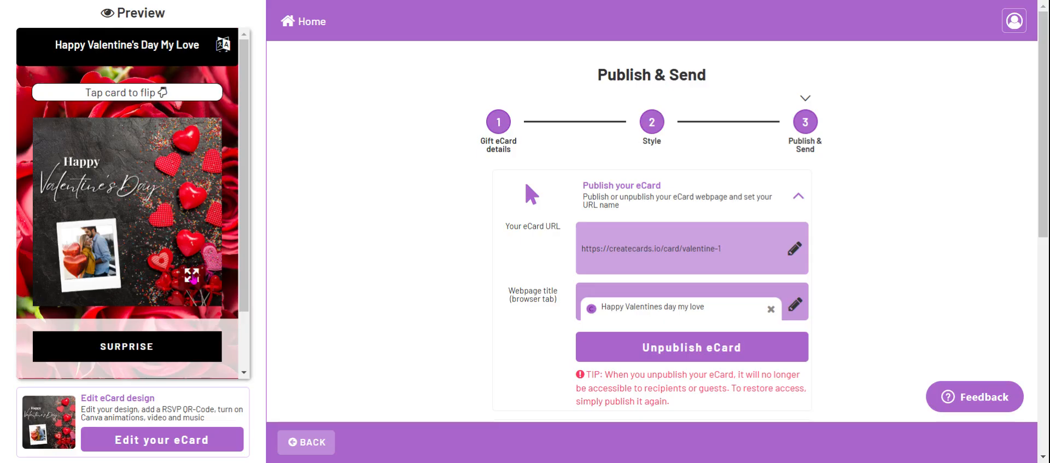
click(192, 275)
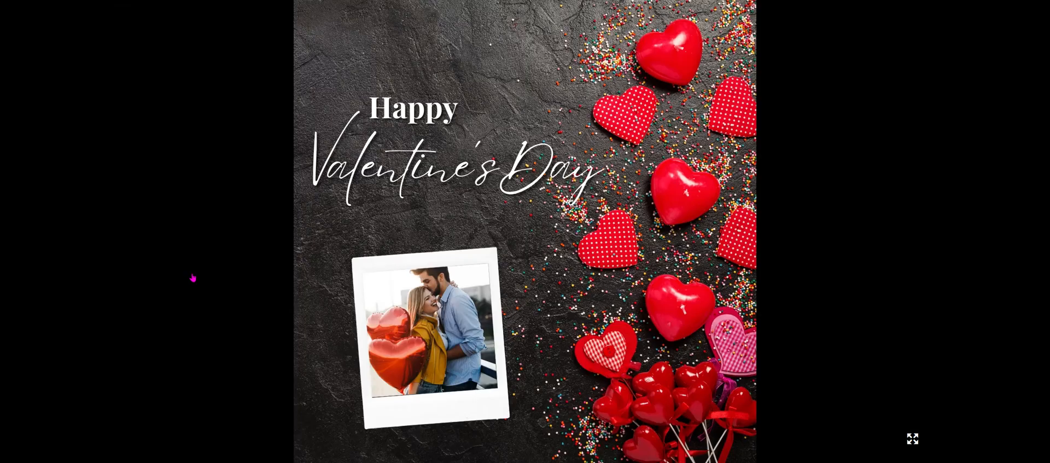